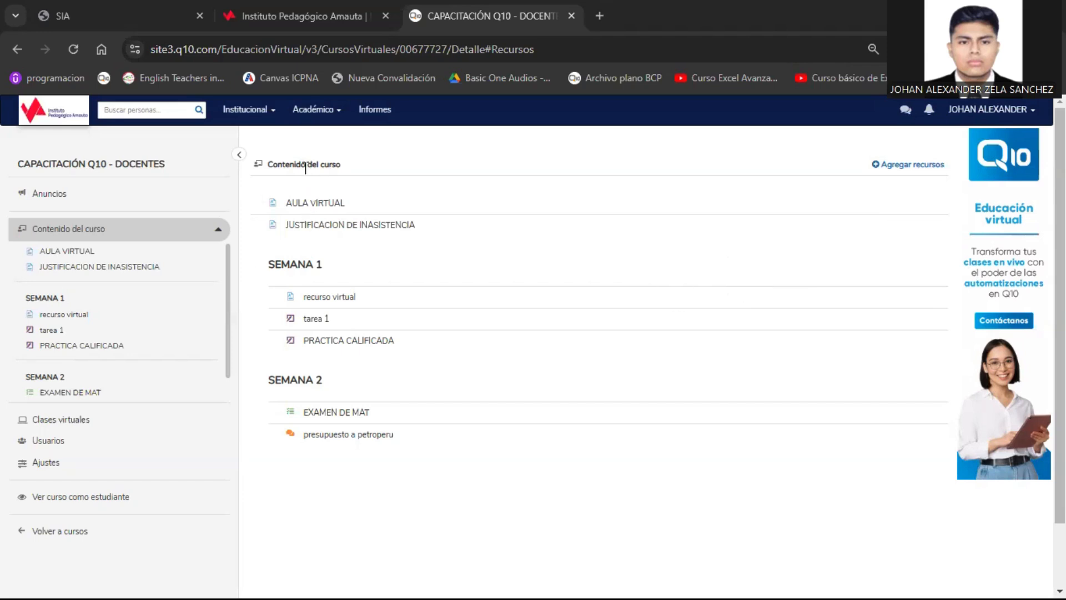
Add a questionnaire resource to SEMANA 1 and title it EXAMEN FINAL DE MATEMATICA
{"action": "left_click", "coordinate": [906, 165]}
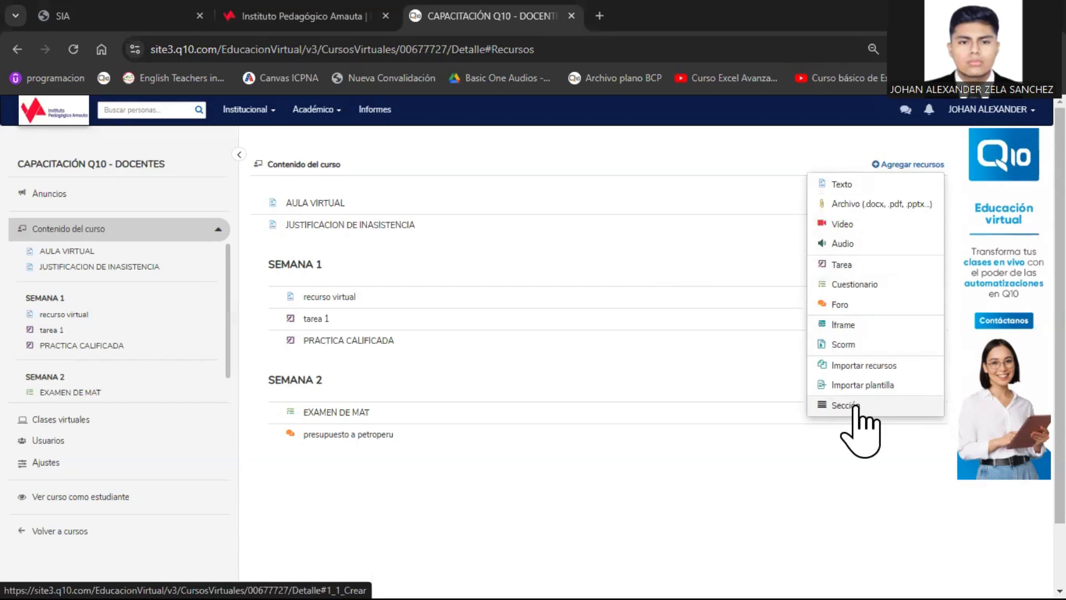
{"action": "left_click", "coordinate": [642, 483]}
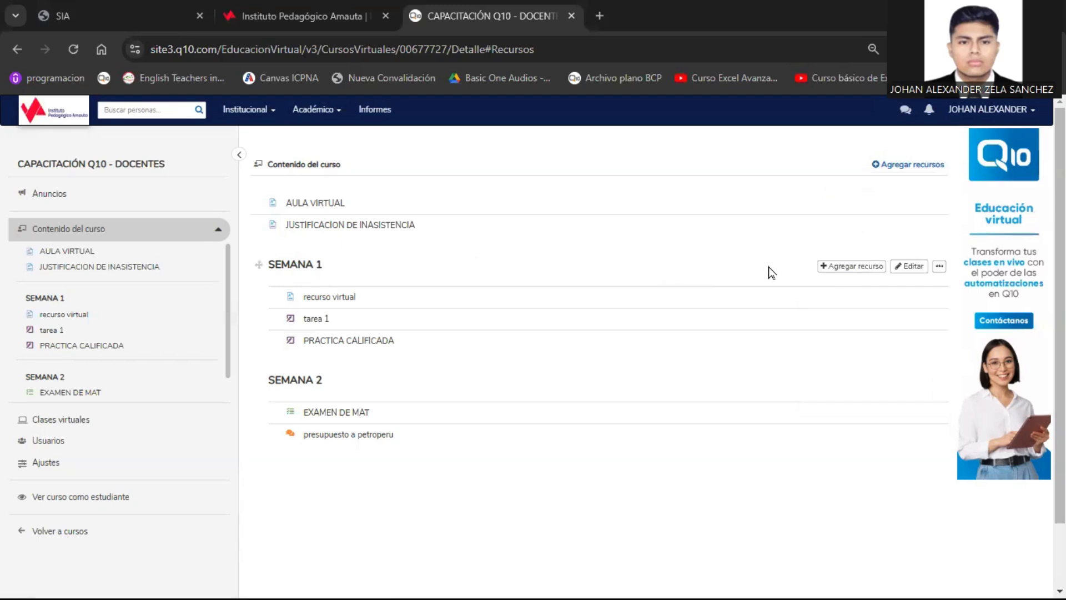
{"action": "left_click", "coordinate": [850, 268]}
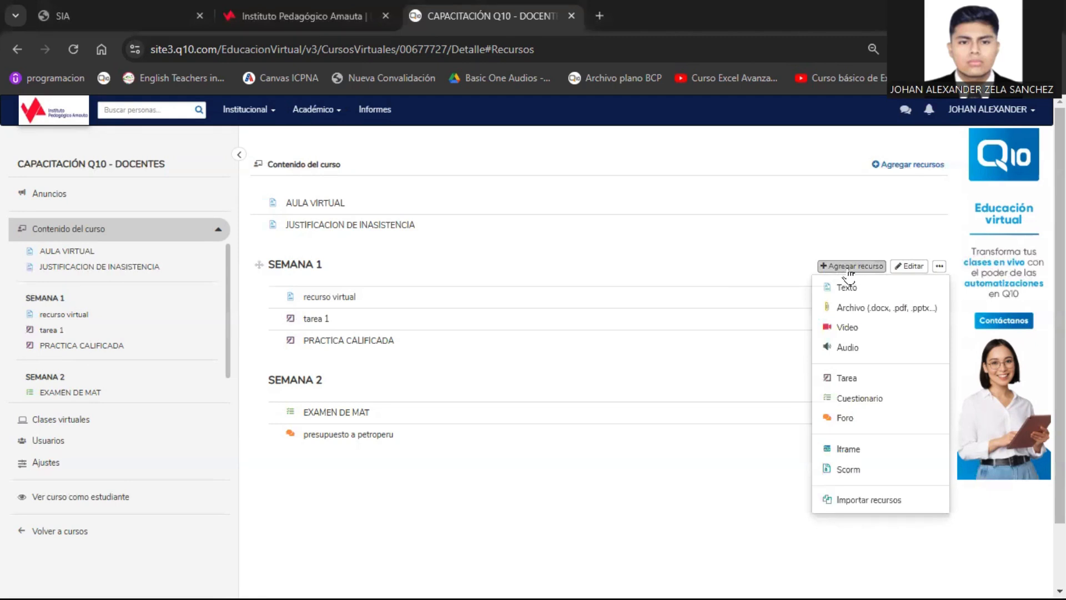
{"action": "left_click", "coordinate": [882, 399]}
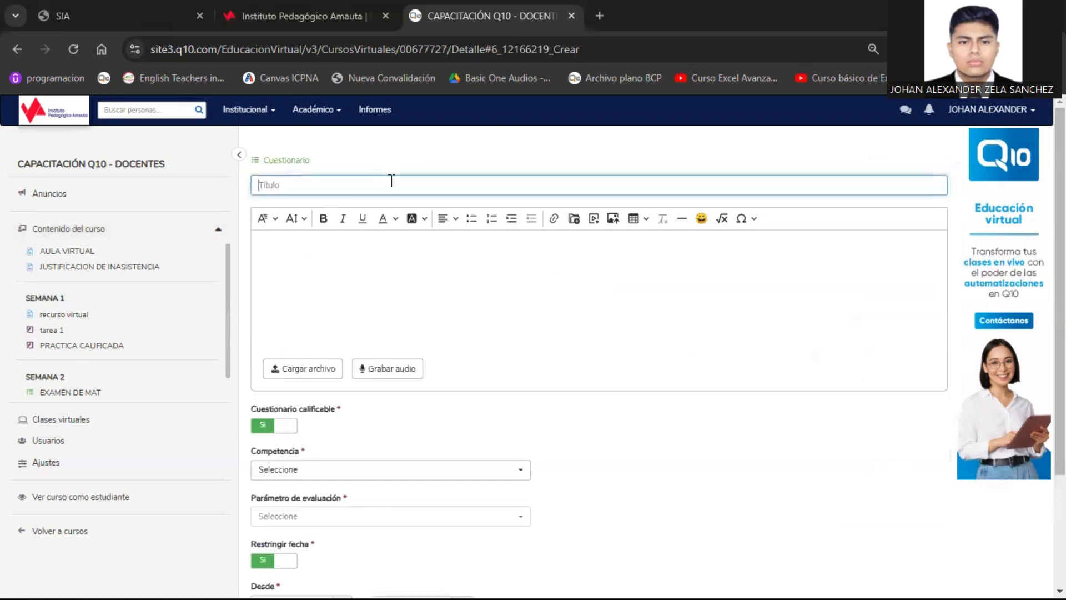
{"action": "left_click", "coordinate": [392, 180]}
{"action": "type", "text": "EXAMEN"}
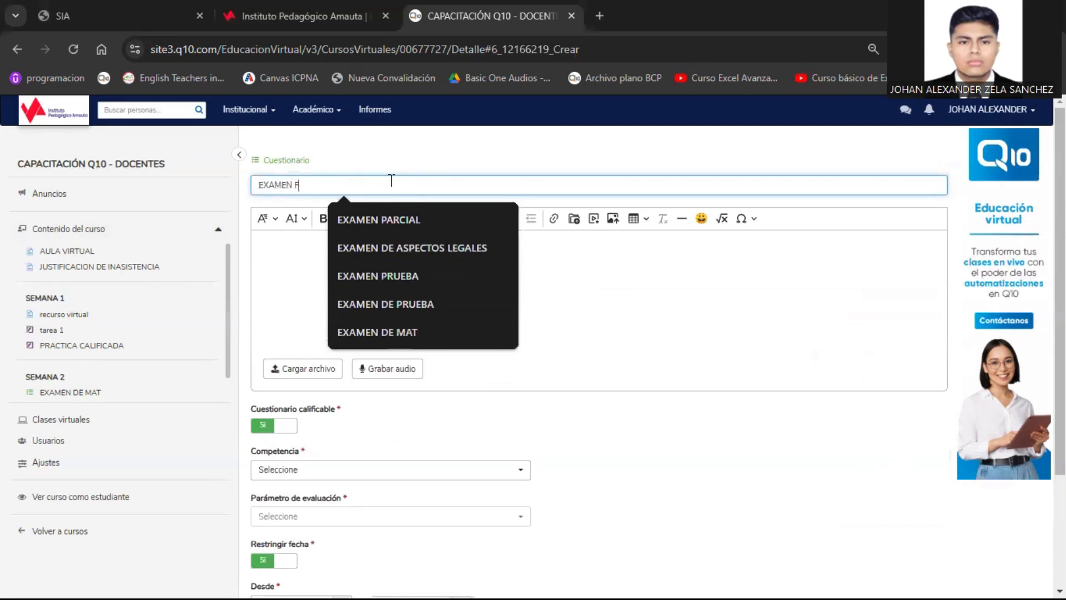
{"action": "type", "text": " FINAL DE MATEMATICA"}
Enter the questionnaire's instructions as "RESOLVER DE MANERA CORRECTA"
{"action": "left_click", "coordinate": [405, 255]}
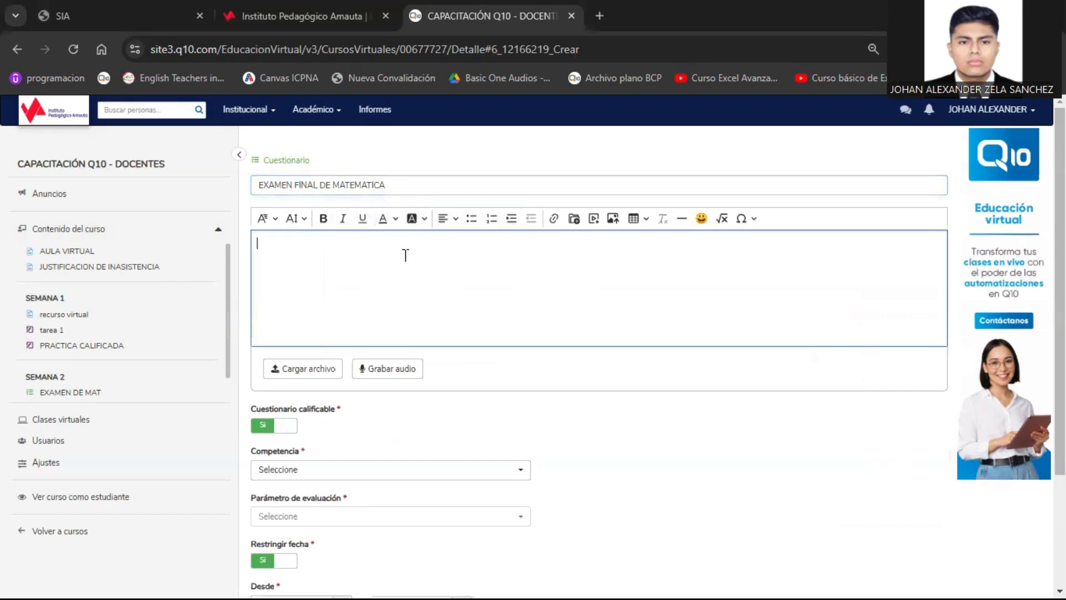
{"action": "type", "text": "RESOLVER DE MANE"}
{"action": "key", "text": "BackSpace"}
{"action": "key", "text": "BackSpace"}
{"action": "type", "text": "NERA CORRECTA"}
Turn the questionnaire's gradable option (Cuestionario calificable) off and back on
{"action": "scroll", "coordinate": [408, 314], "scroll_direction": "down", "scroll_amount": 3}
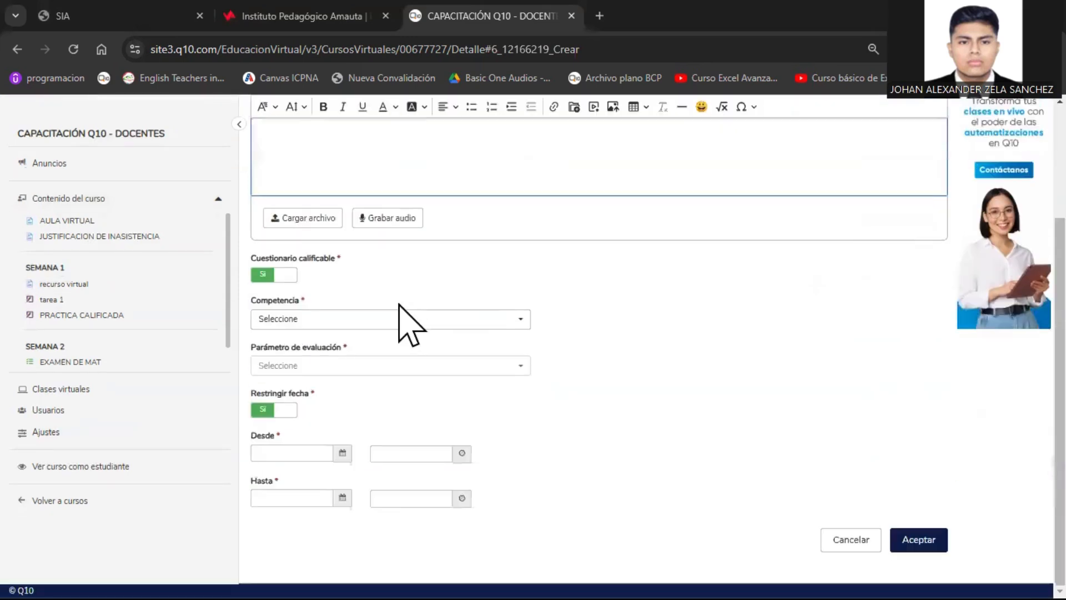
{"action": "scroll", "coordinate": [481, 300], "scroll_direction": "up", "scroll_amount": 2}
{"action": "scroll", "coordinate": [488, 297], "scroll_direction": "down", "scroll_amount": 2}
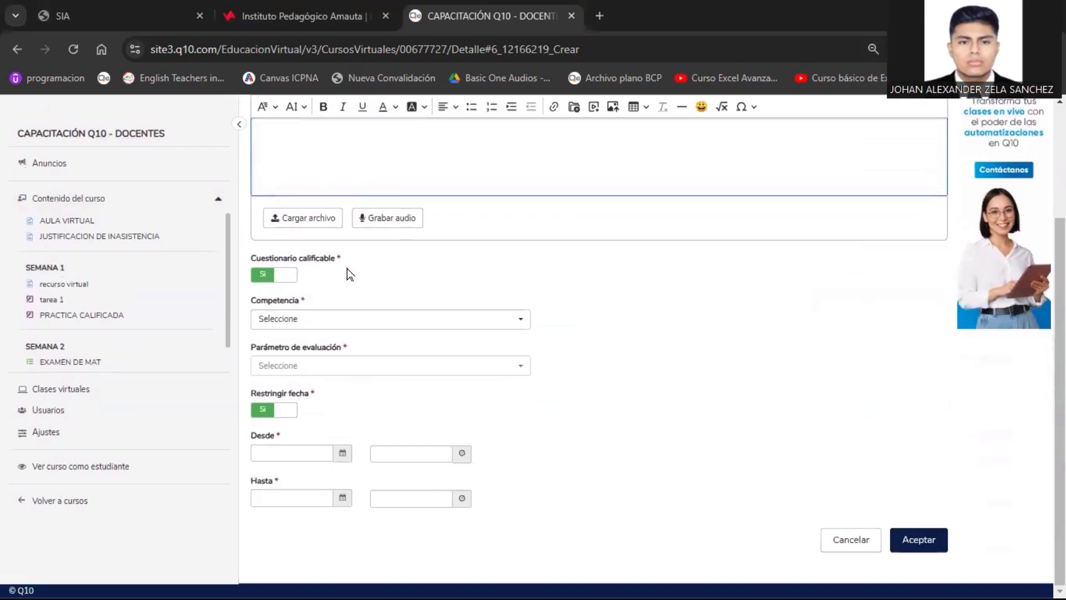
{"action": "left_click", "coordinate": [288, 278]}
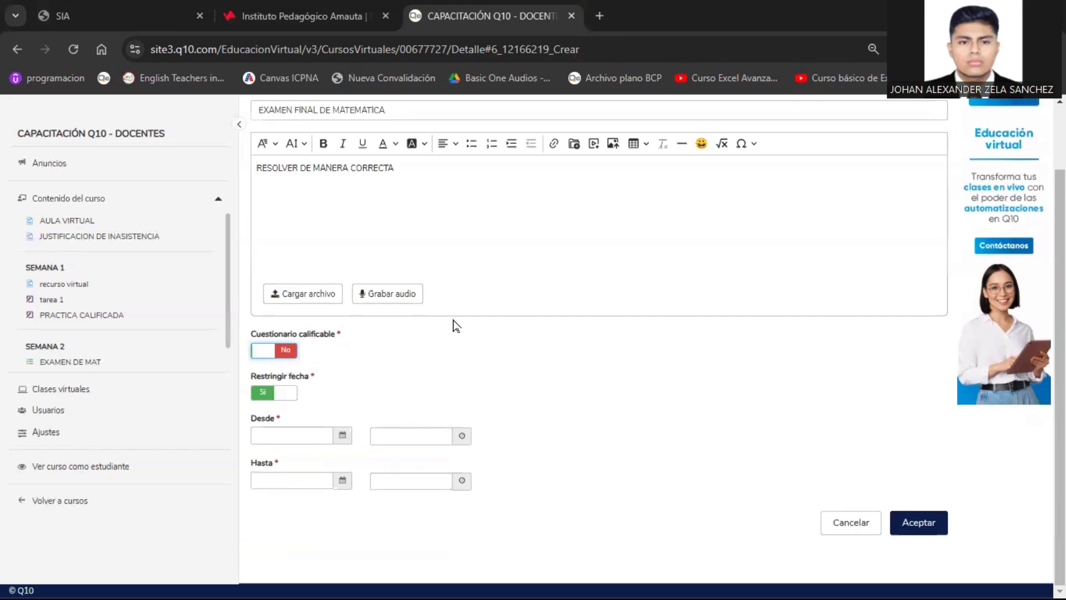
{"action": "left_click", "coordinate": [288, 352]}
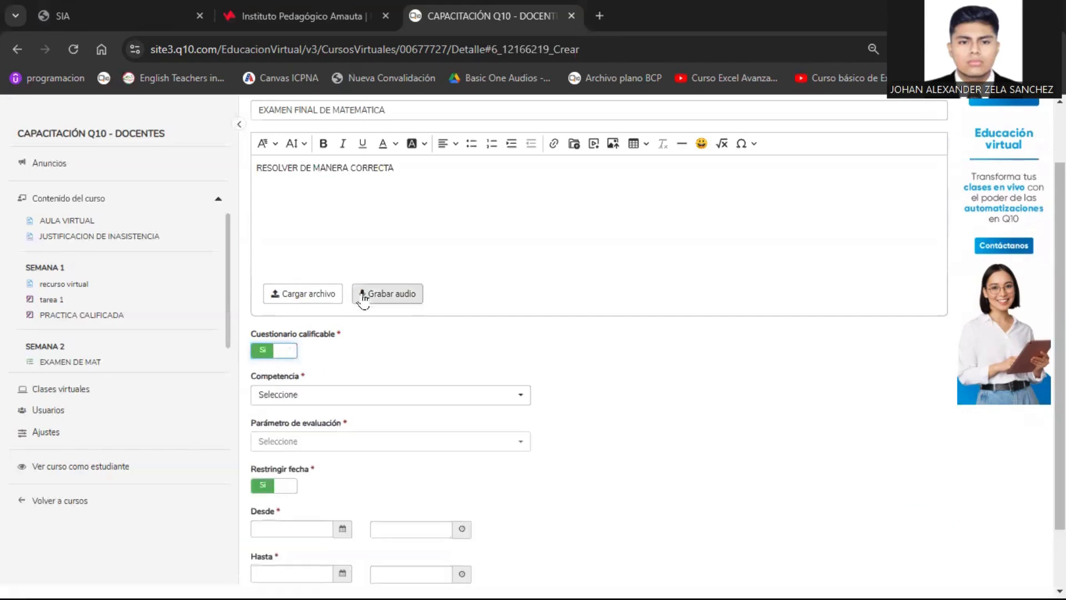
Set the questionnaire's competency to COMPETENCIA 3
{"action": "scroll", "coordinate": [383, 294], "scroll_direction": "down", "scroll_amount": 1}
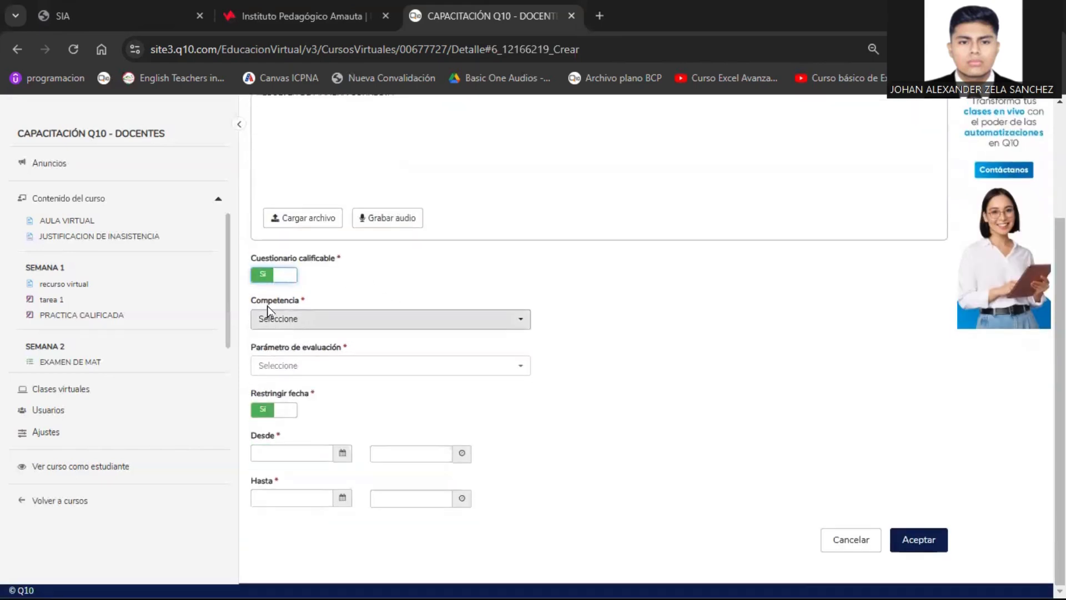
{"action": "left_click_drag", "start_coordinate": [253, 301], "coordinate": [298, 309]}
{"action": "left_click", "coordinate": [608, 318]}
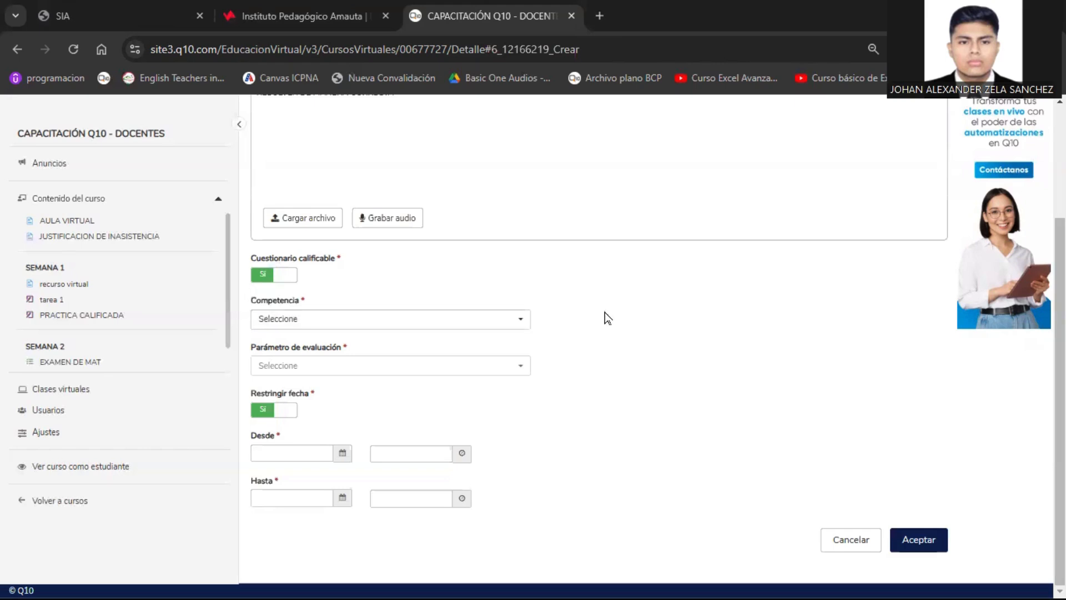
{"action": "left_click", "coordinate": [464, 327]}
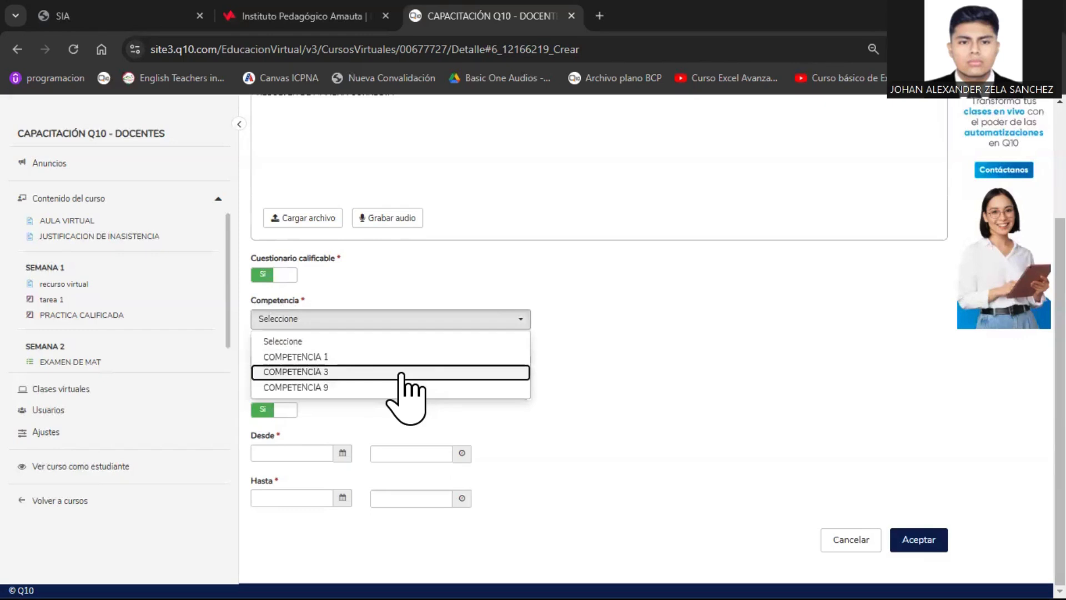
{"action": "left_click", "coordinate": [401, 372]}
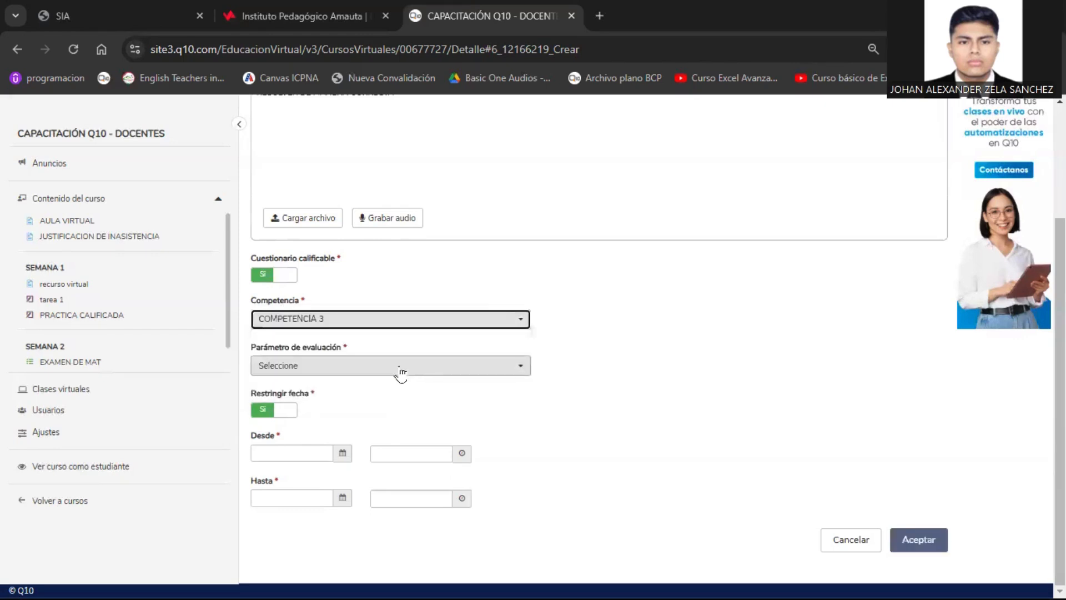
Try to assign PRODUCTO 1 (10%) as the questionnaire's evaluation parameter
{"action": "left_click", "coordinate": [400, 370]}
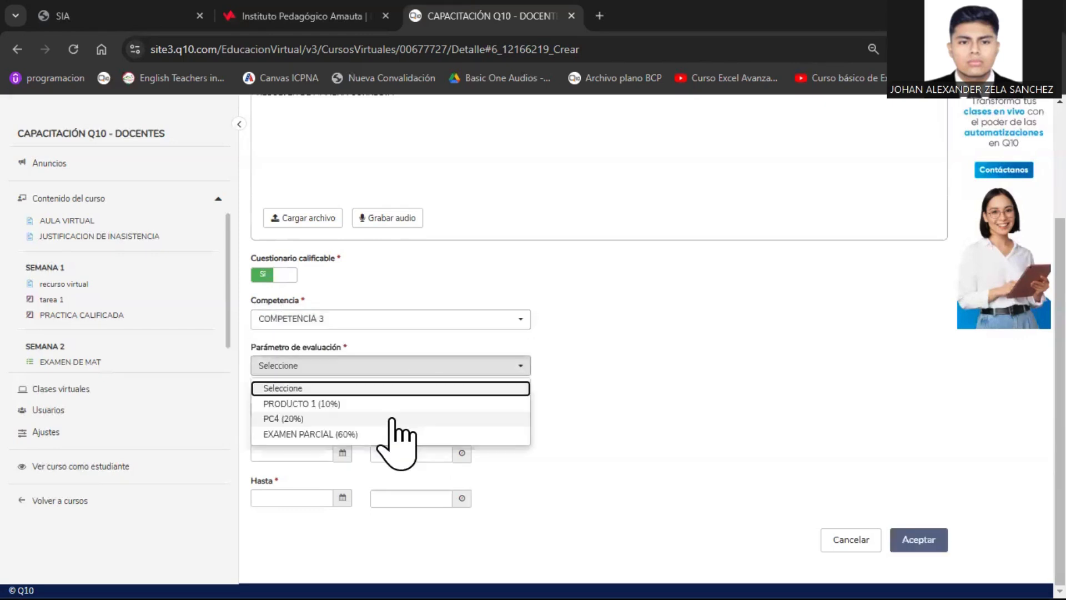
{"action": "left_click", "coordinate": [330, 404]}
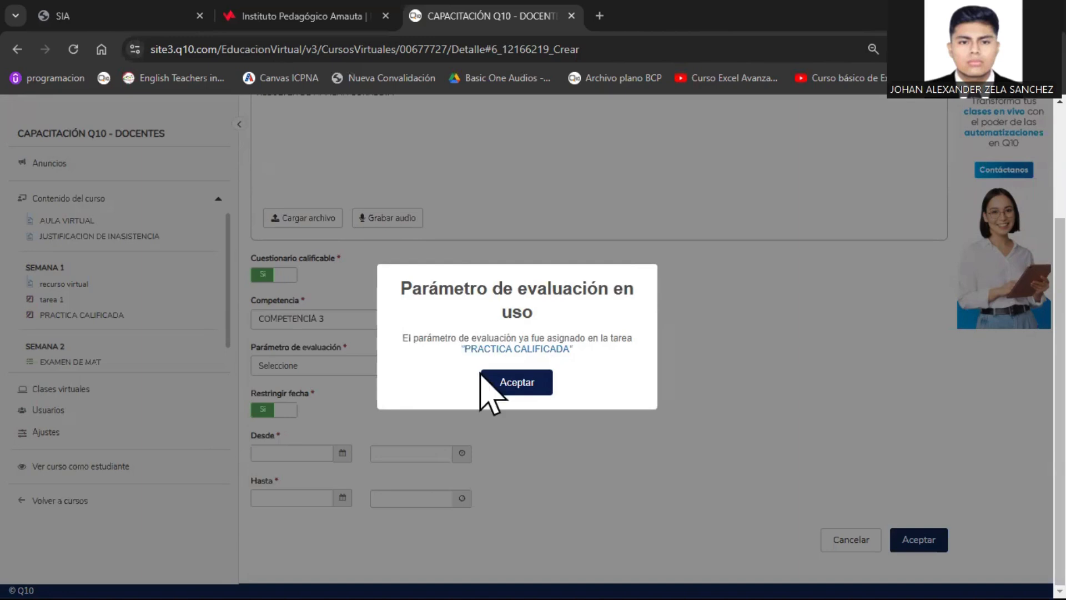
{"action": "left_click", "coordinate": [501, 392]}
Set the questionnaire's evaluation parameter to PC4 (20%)
{"action": "left_click", "coordinate": [344, 365]}
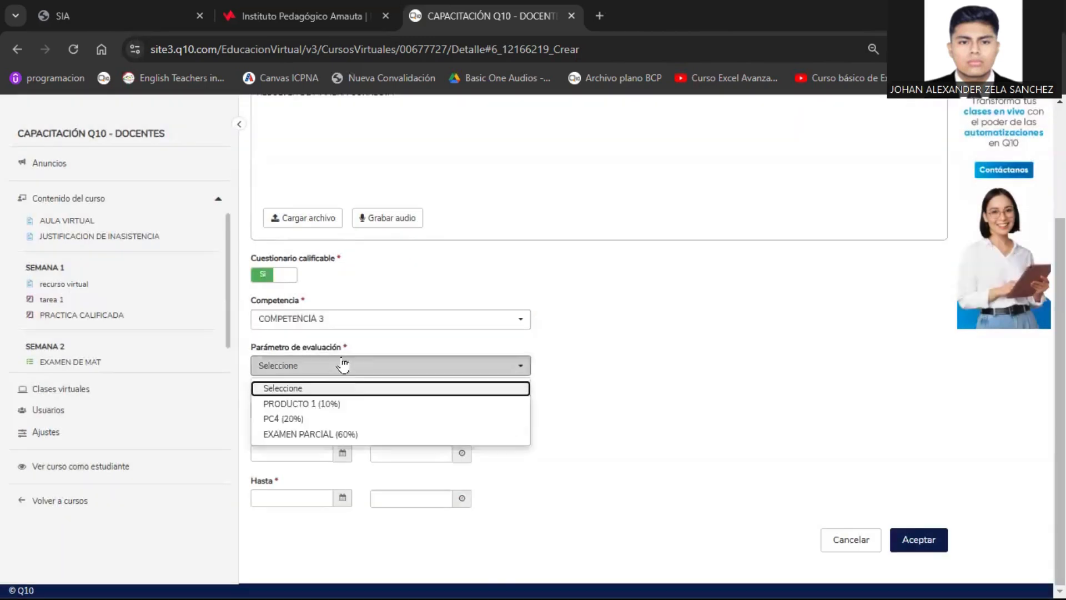
{"action": "left_click", "coordinate": [351, 419]}
{"action": "left_click", "coordinate": [389, 389]}
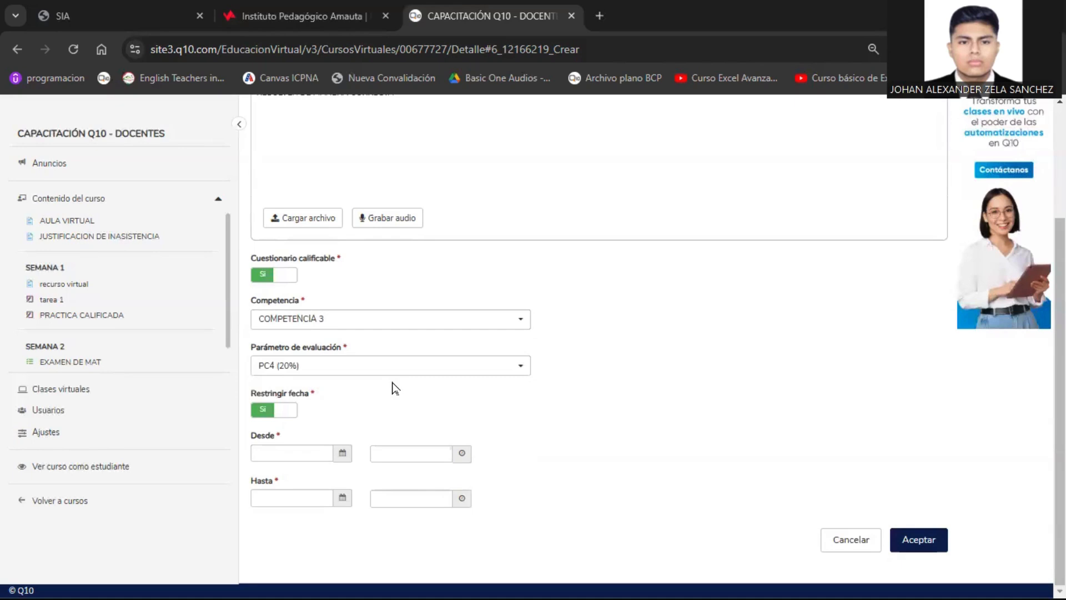
Set the start of the questionnaire's availability (Desde) to 11/03/2025 at 14:00
{"action": "scroll", "coordinate": [386, 383], "scroll_direction": "up", "scroll_amount": 3}
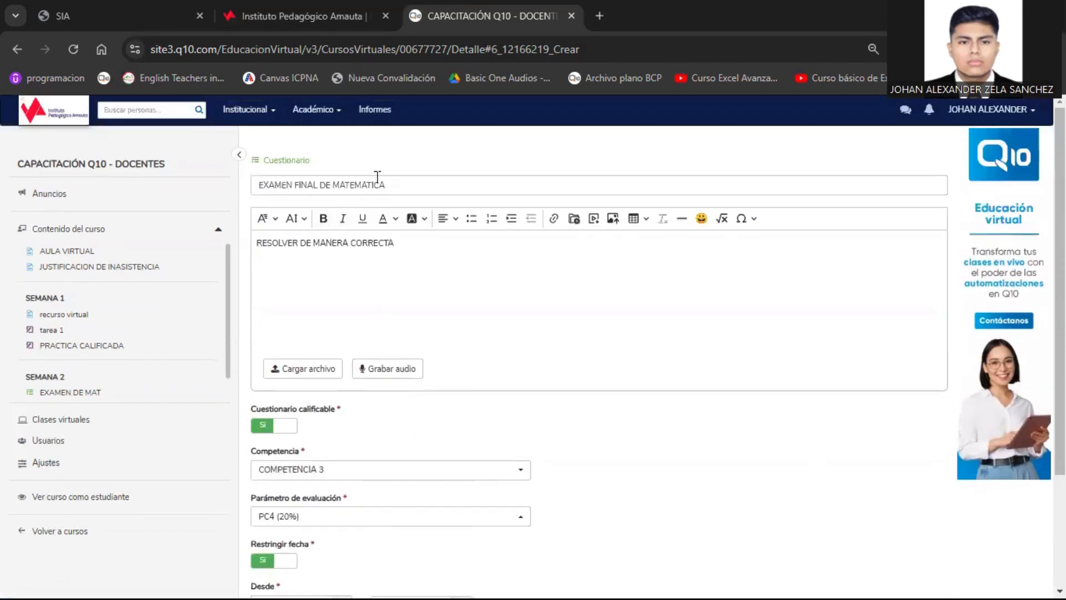
{"action": "scroll", "coordinate": [405, 333], "scroll_direction": "down", "scroll_amount": 3}
{"action": "left_click", "coordinate": [315, 452]}
{"action": "left_click", "coordinate": [452, 413]}
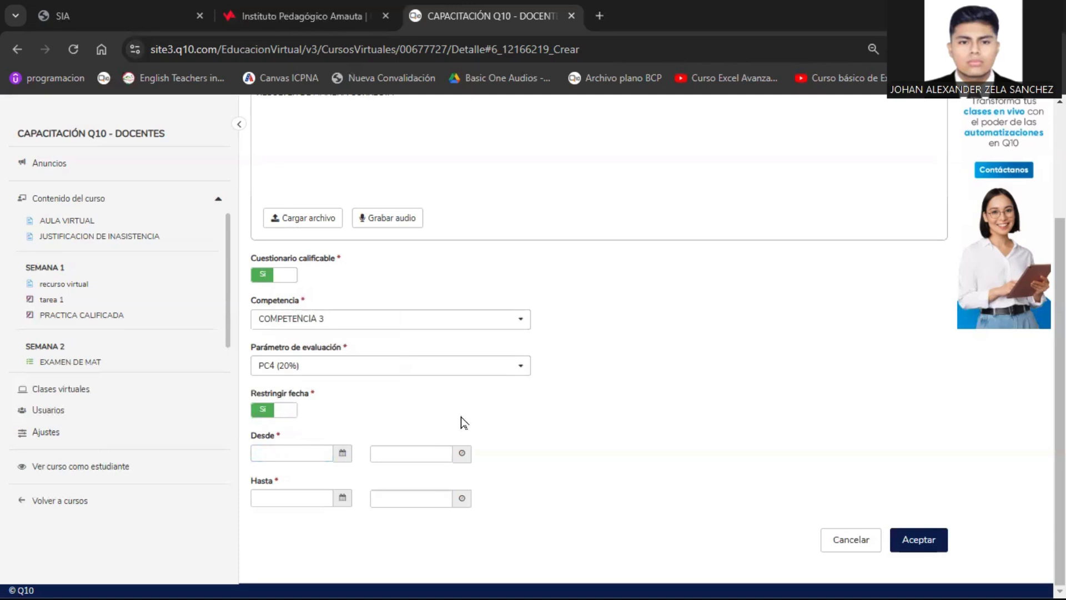
{"action": "left_click", "coordinate": [342, 456]}
{"action": "left_click", "coordinate": [285, 377]}
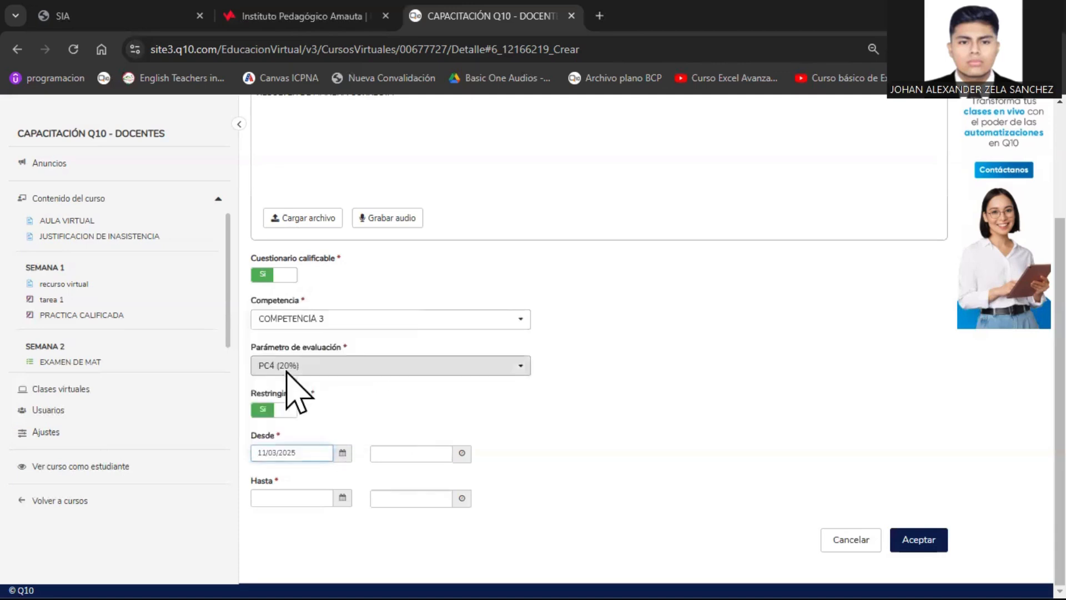
{"action": "left_click", "coordinate": [393, 457]}
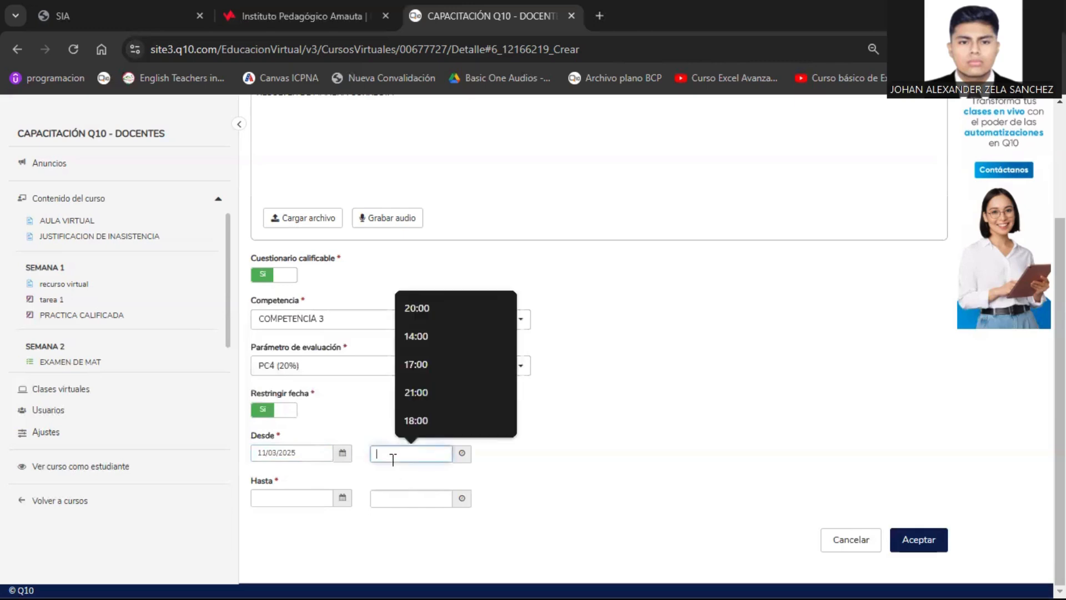
{"action": "type", "text": "14:00"}
{"action": "key", "text": "Tab"}
Set the end of the questionnaire's availability (Hasta) to 11/03/2025 at 15:00
{"action": "type", "text": "11"}
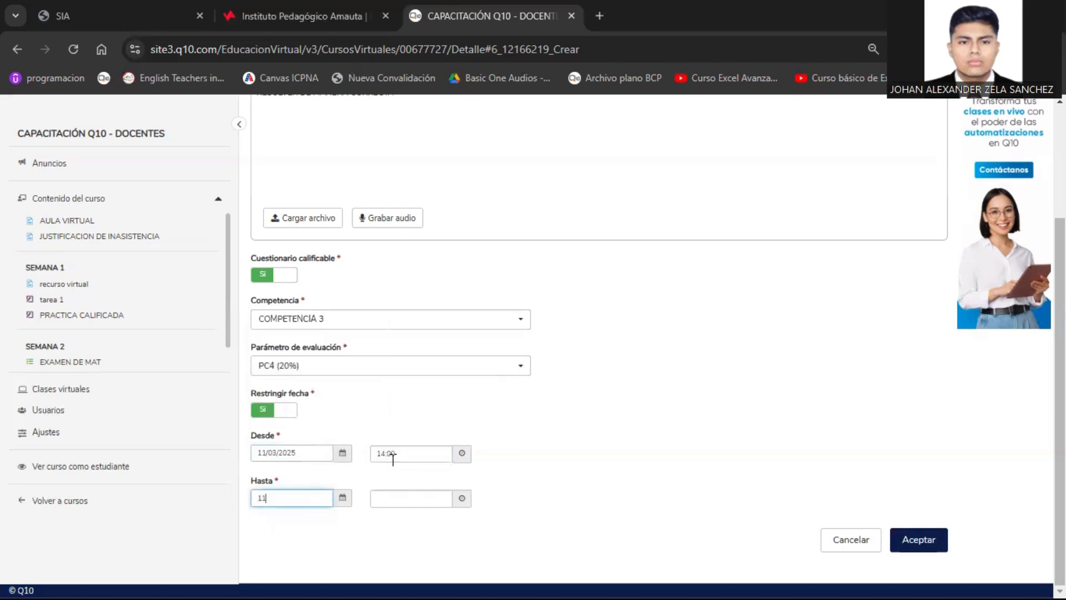
{"action": "key", "text": "Tab"}
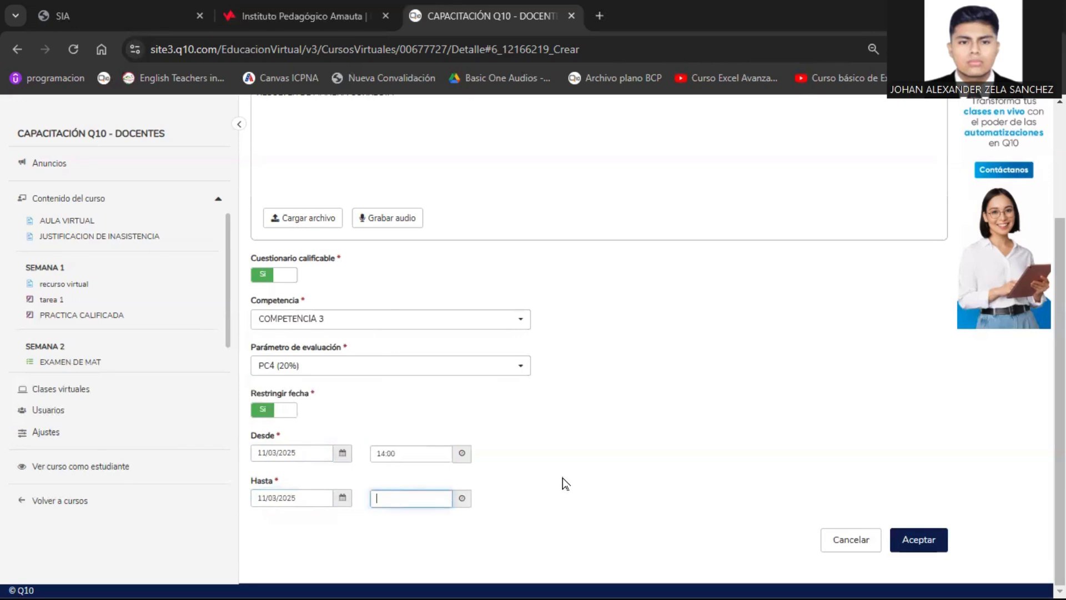
{"action": "type", "text": "15"}
{"action": "key", "text": "Tab"}
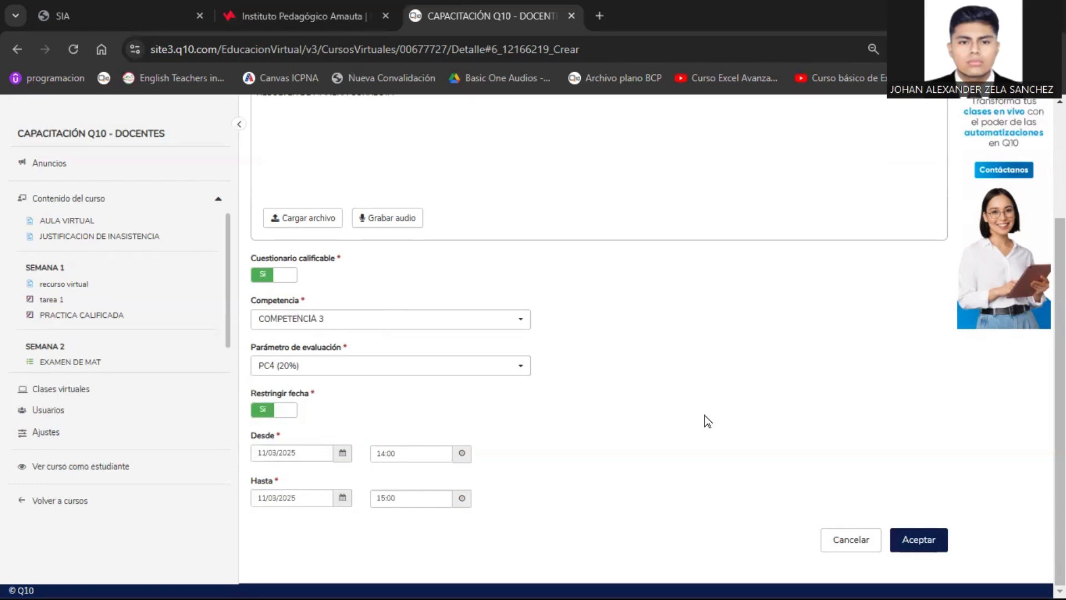
Review the completed form and save it to create the questionnaire
{"action": "scroll", "coordinate": [644, 396], "scroll_direction": "up", "scroll_amount": 3}
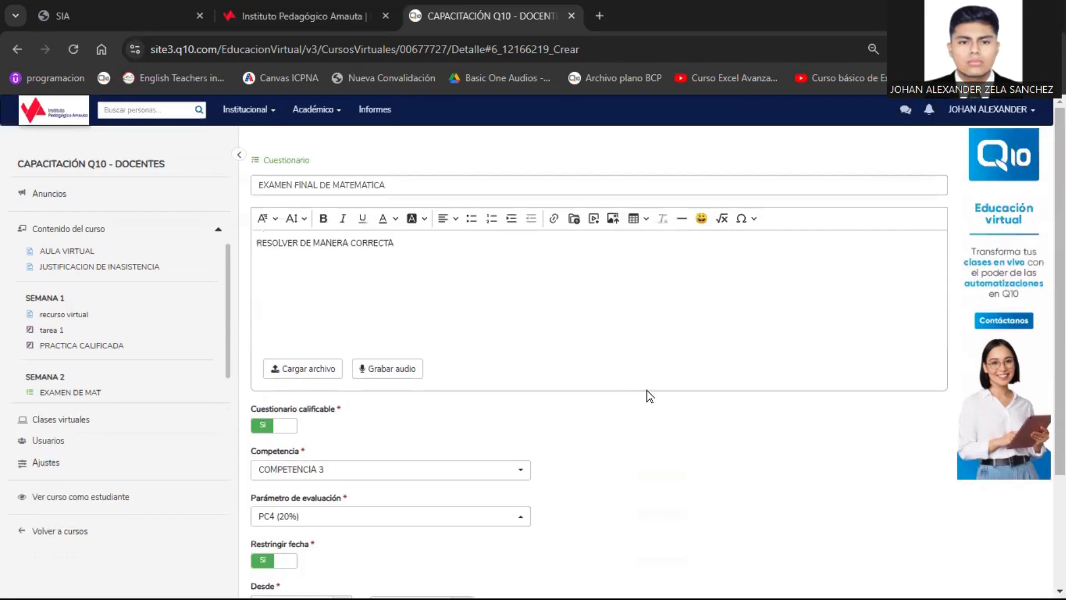
{"action": "scroll", "coordinate": [649, 395], "scroll_direction": "down", "scroll_amount": 3}
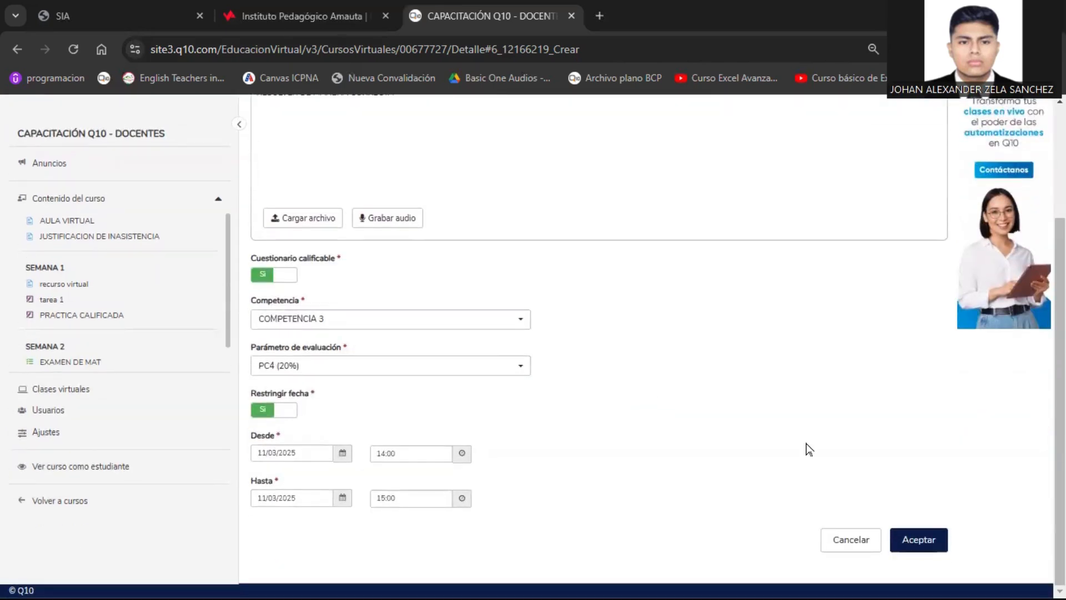
{"action": "left_click", "coordinate": [918, 542]}
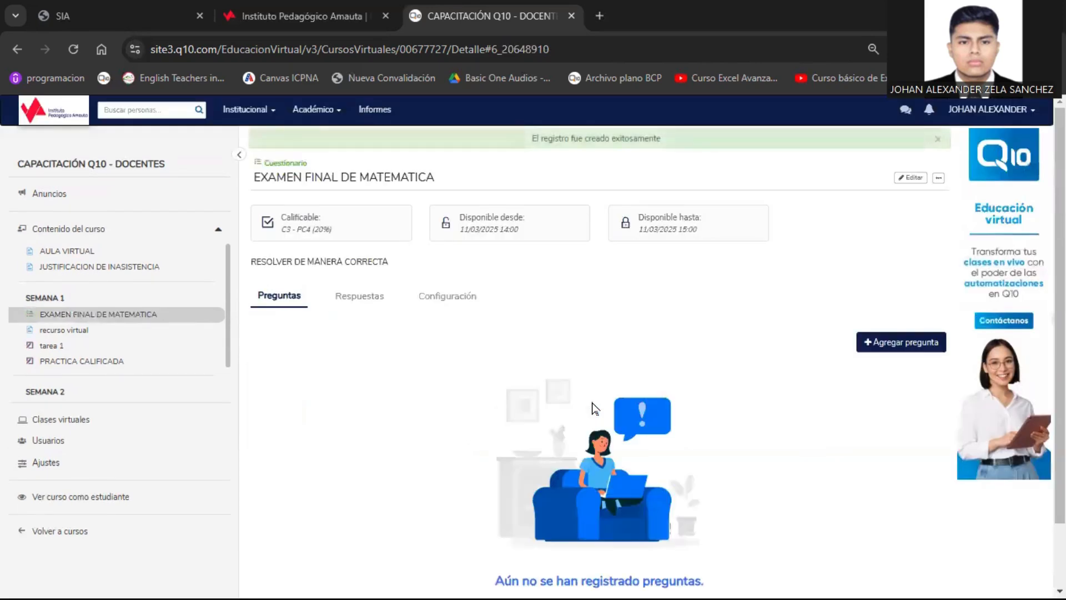
Check the new questionnaire's availability dates and its assigned grading parameter
{"action": "left_click_drag", "start_coordinate": [460, 218], "coordinate": [519, 250]}
{"action": "left_click_drag", "start_coordinate": [639, 216], "coordinate": [700, 238]}
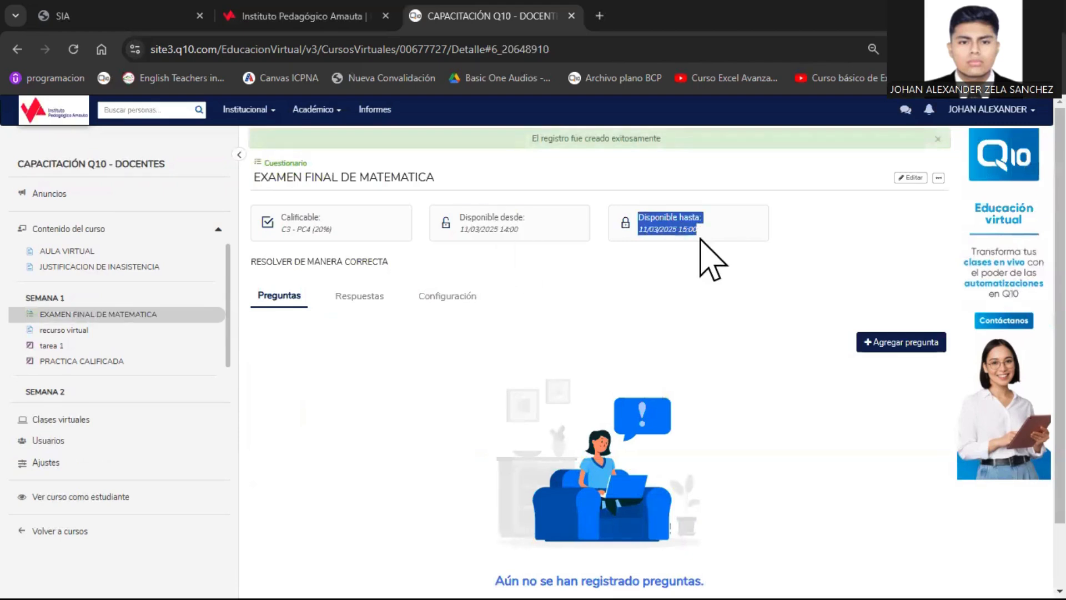
{"action": "left_click", "coordinate": [700, 239]}
{"action": "left_click_drag", "start_coordinate": [281, 216], "coordinate": [344, 236]}
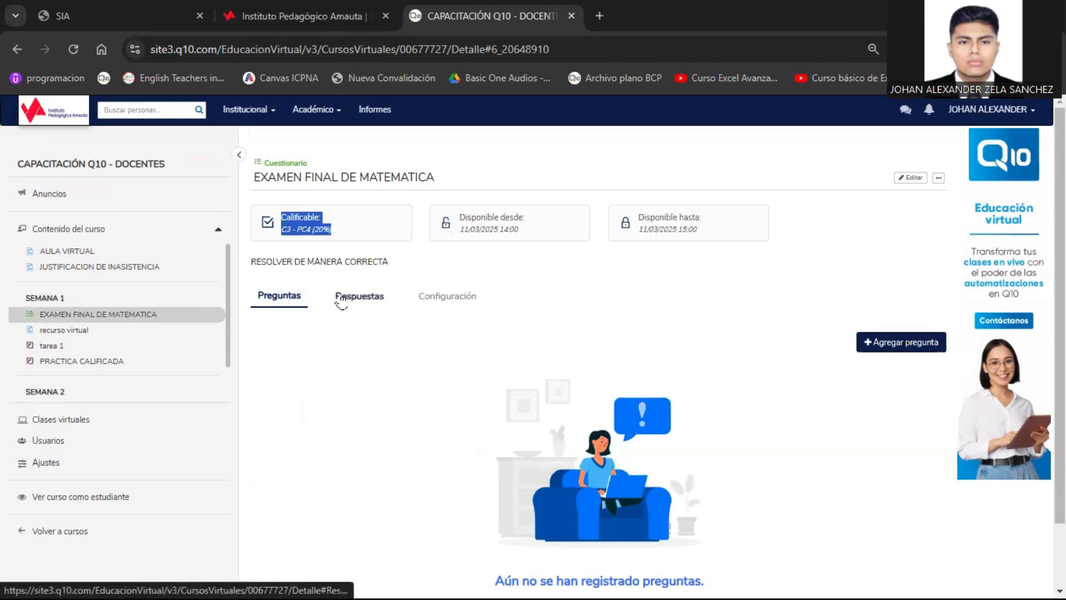
Open the questionnaire's configuration and review its options, including the maximum time in minutes
{"action": "left_click", "coordinate": [341, 299]}
{"action": "left_click", "coordinate": [437, 300]}
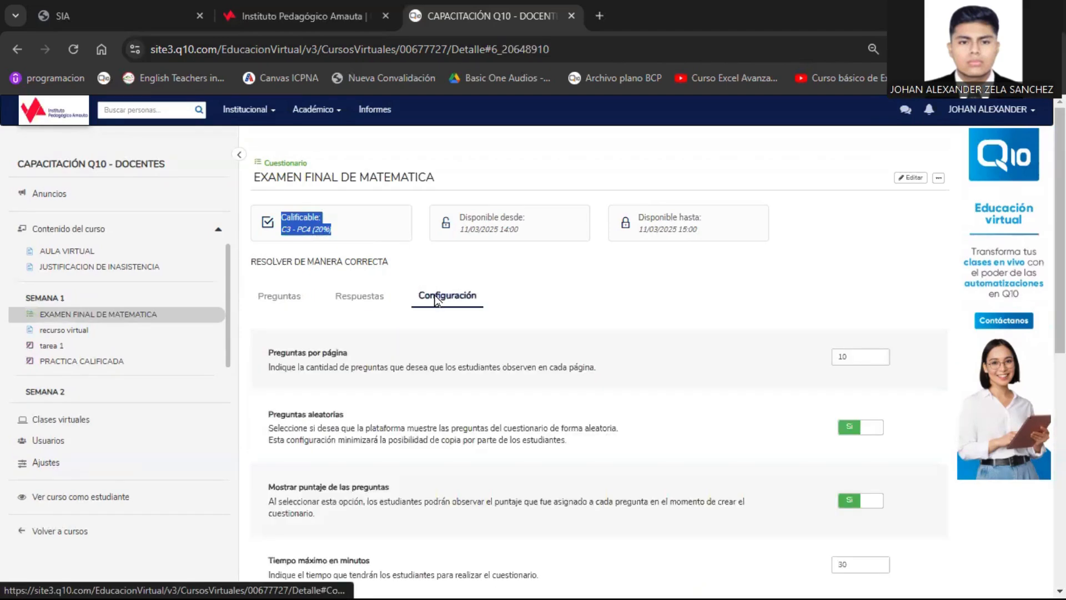
{"action": "scroll", "coordinate": [393, 389], "scroll_direction": "down", "scroll_amount": 8}
{"action": "scroll", "coordinate": [396, 376], "scroll_direction": "up", "scroll_amount": 8}
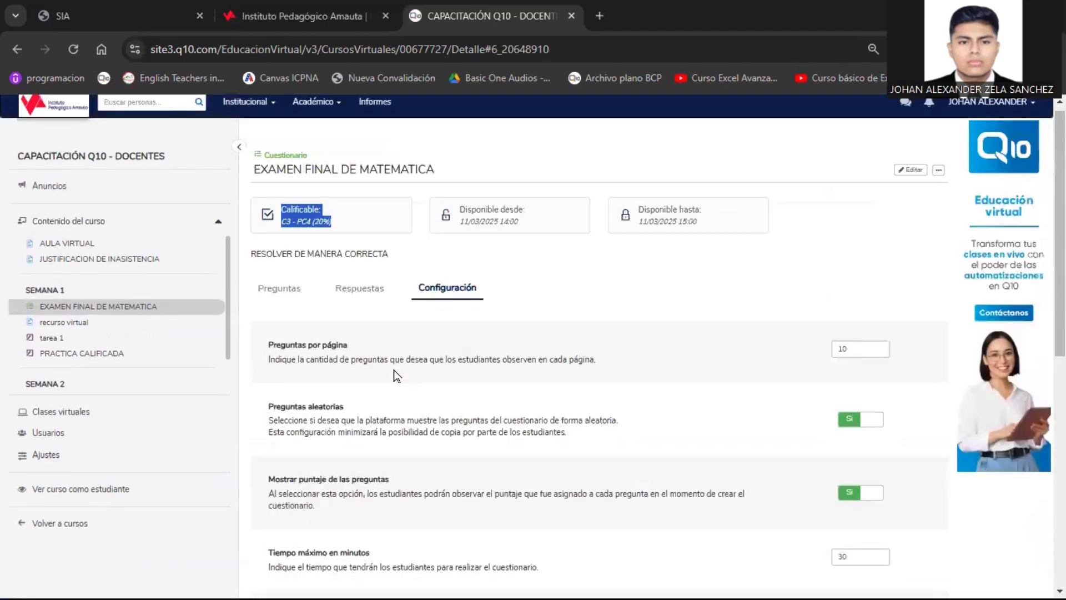
{"action": "scroll", "coordinate": [395, 348], "scroll_direction": "down", "scroll_amount": 8}
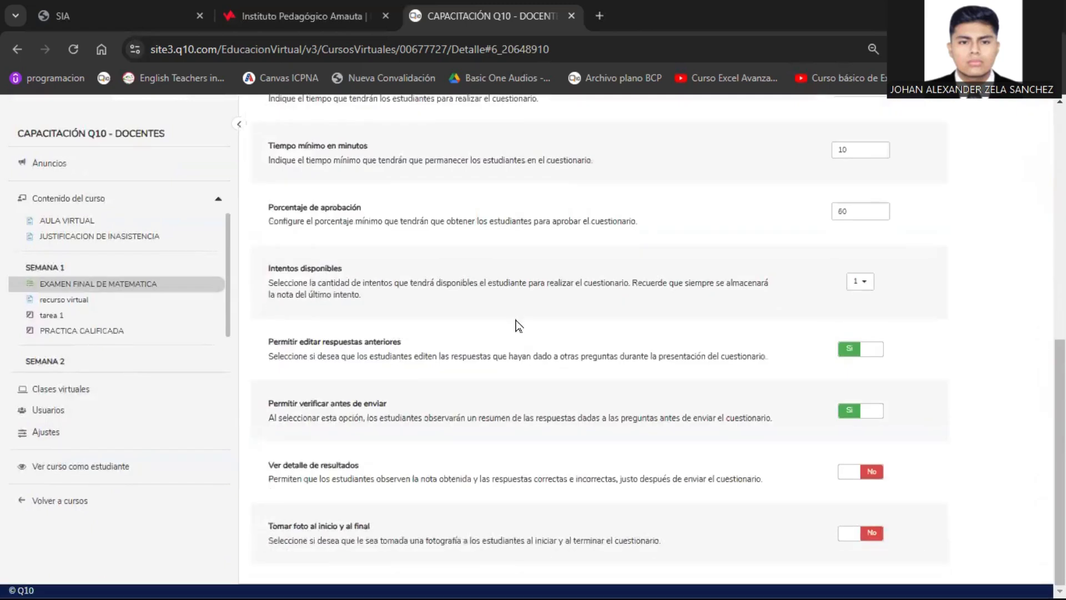
{"action": "scroll", "coordinate": [417, 324], "scroll_direction": "up", "scroll_amount": 2}
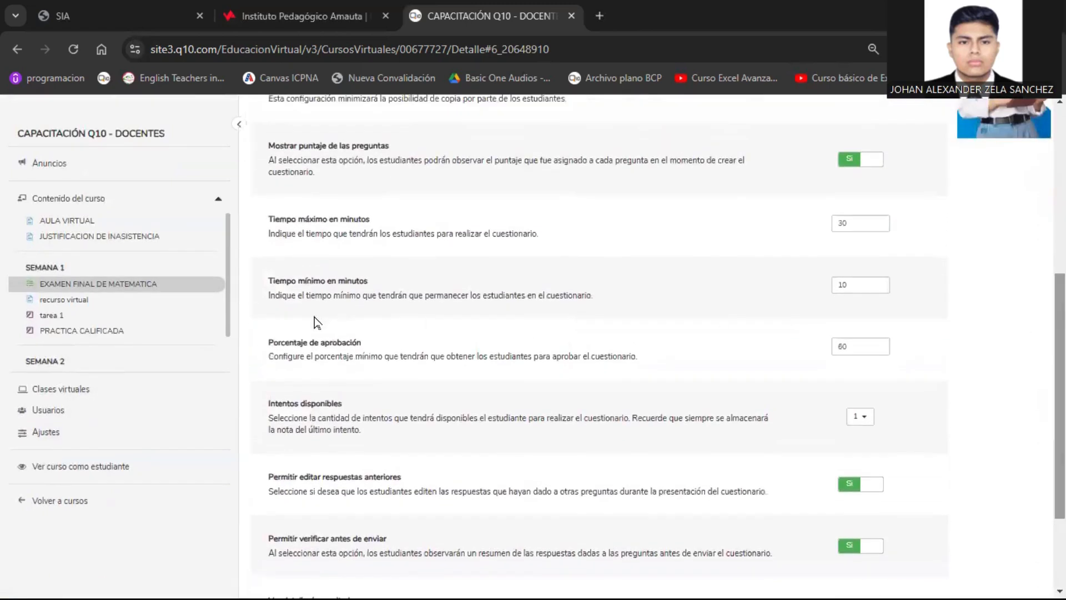
{"action": "left_click_drag", "start_coordinate": [272, 217], "coordinate": [557, 243]}
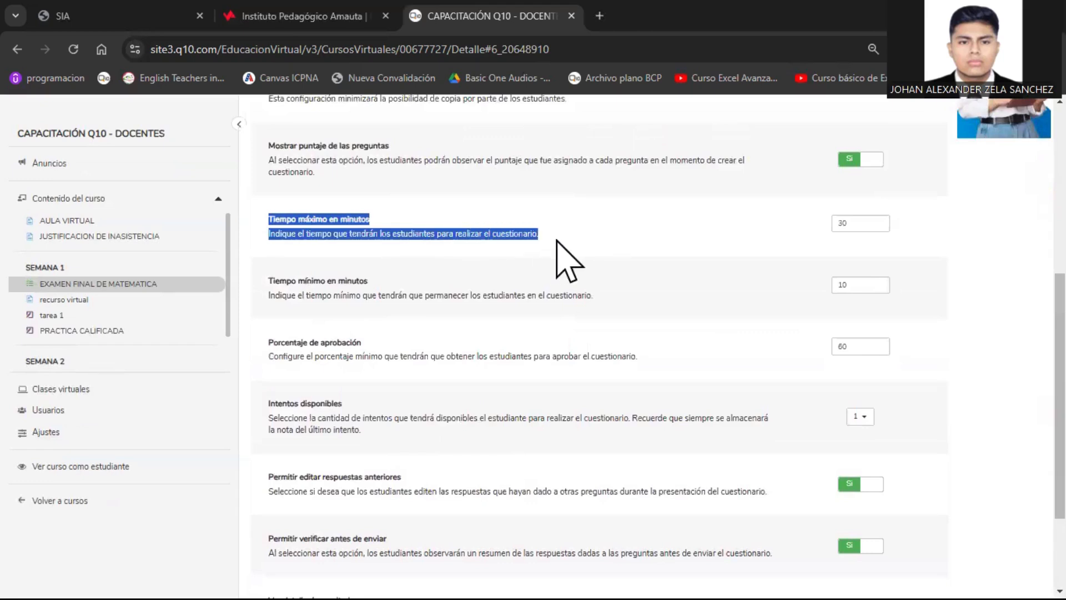
Set the questionnaire's maximum time to 60 minutes and its minimum time to 0 minutes
{"action": "left_click_drag", "start_coordinate": [856, 221], "coordinate": [834, 224]}
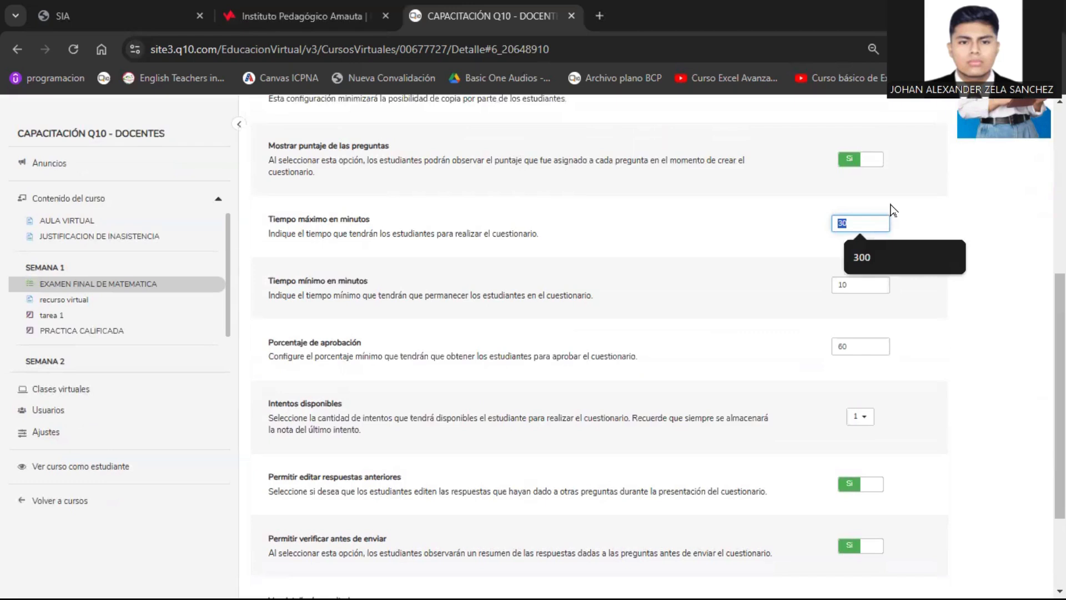
{"action": "type", "text": "60"}
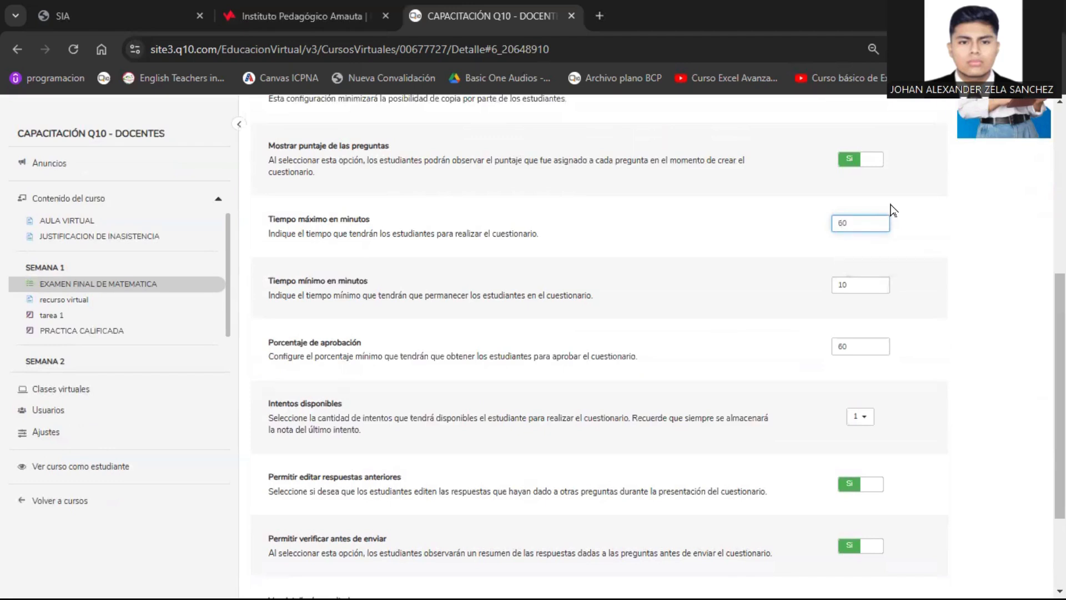
{"action": "left_click", "coordinate": [916, 228]}
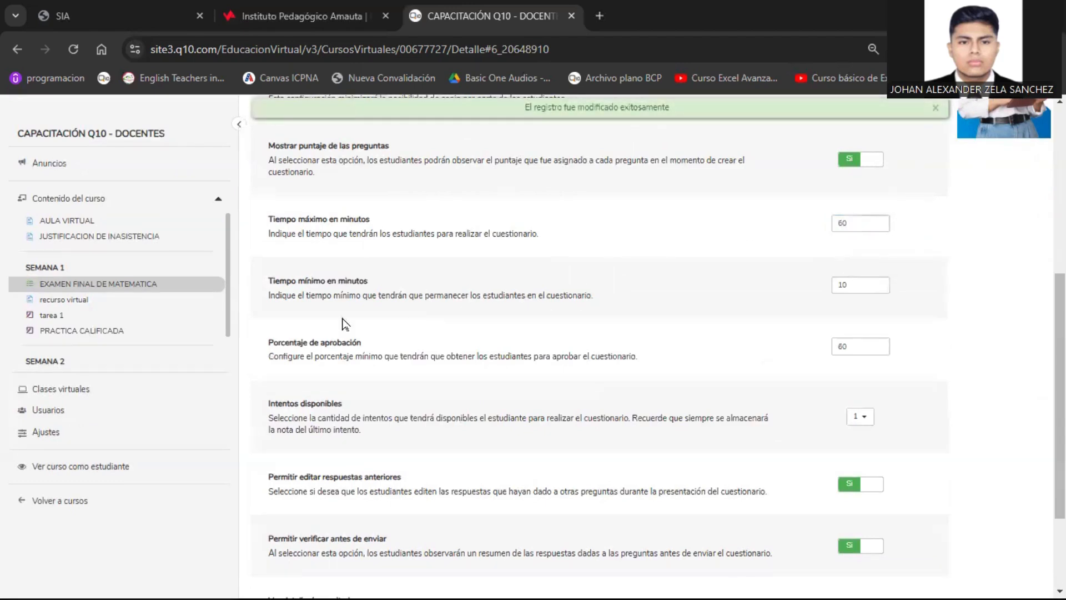
{"action": "left_click_drag", "start_coordinate": [269, 279], "coordinate": [617, 294]}
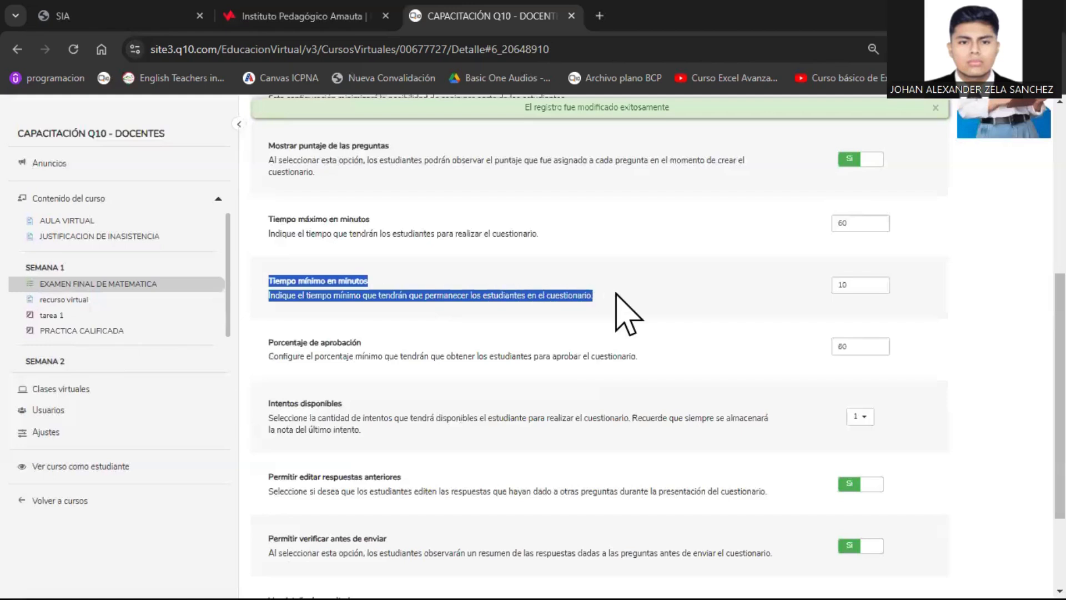
{"action": "left_click", "coordinate": [617, 294]}
{"action": "double_click", "coordinate": [844, 285]}
{"action": "type", "text": "0"}
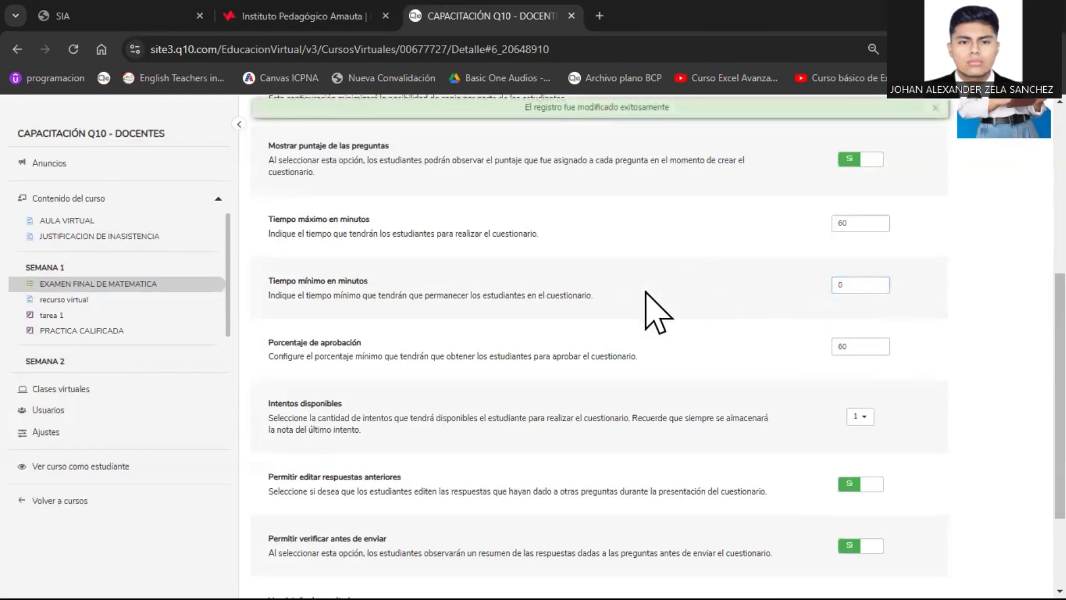
{"action": "scroll", "coordinate": [624, 333], "scroll_direction": "down", "scroll_amount": 3}
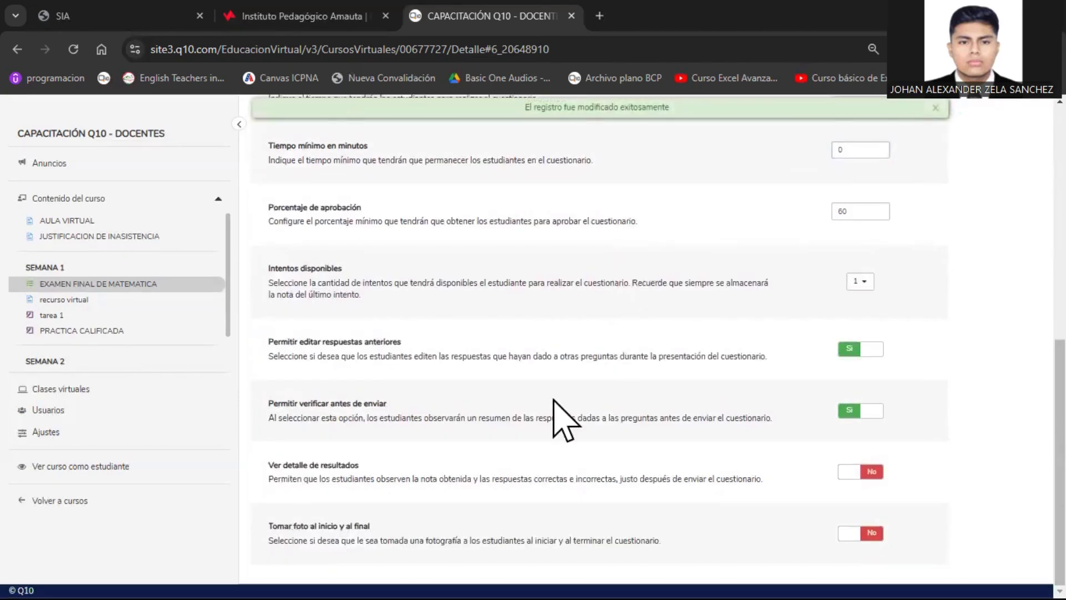
Add a single-answer question (Selección única respuesta) to the questionnaire with the text "¿Cuando es la nueva convocatoria de contratación auxiliar?"
{"action": "scroll", "coordinate": [556, 416], "scroll_direction": "up", "scroll_amount": 10}
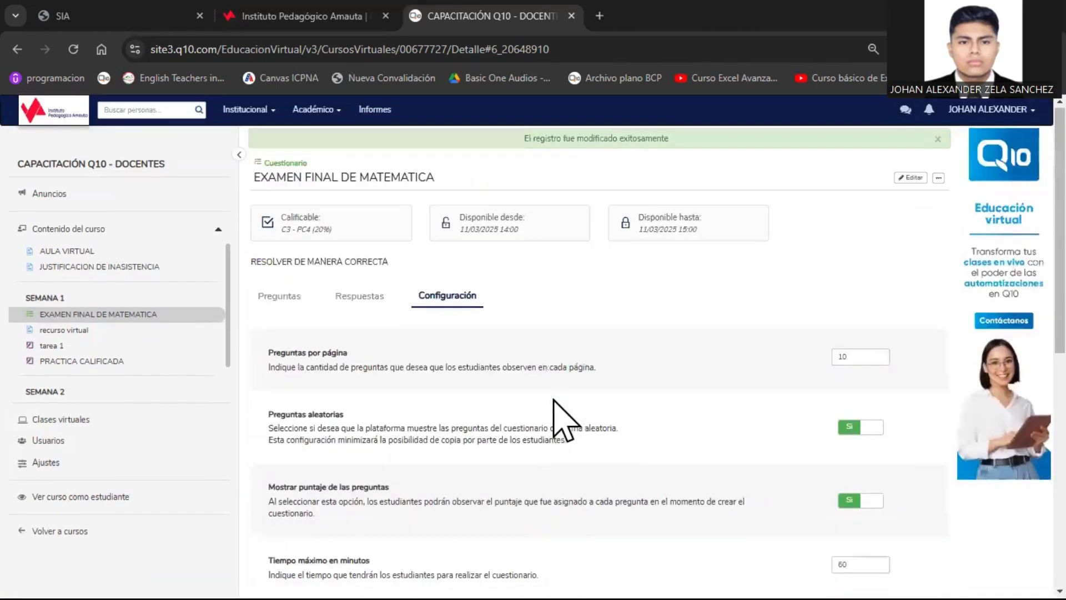
{"action": "left_click", "coordinate": [296, 310]}
{"action": "scroll", "coordinate": [556, 338], "scroll_direction": "down", "scroll_amount": 2}
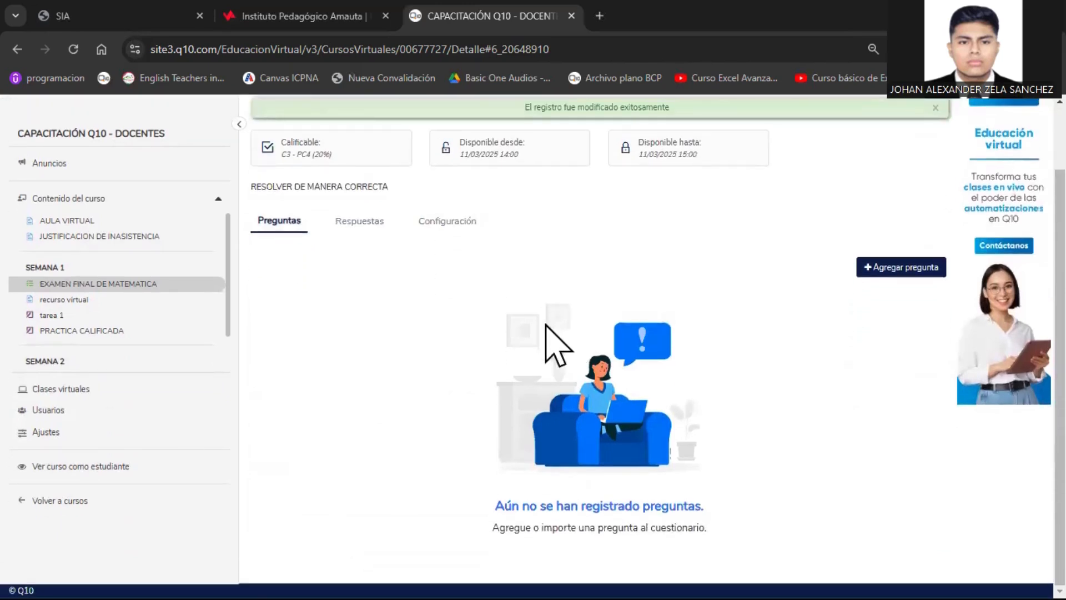
{"action": "scroll", "coordinate": [546, 325], "scroll_direction": "up", "scroll_amount": 2}
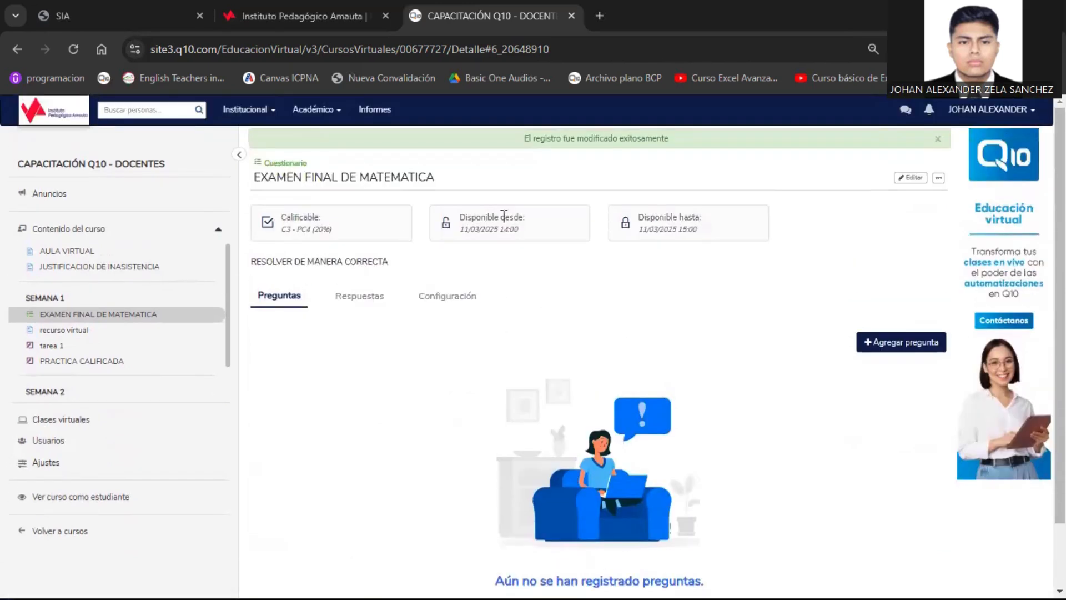
{"action": "left_click", "coordinate": [907, 350]}
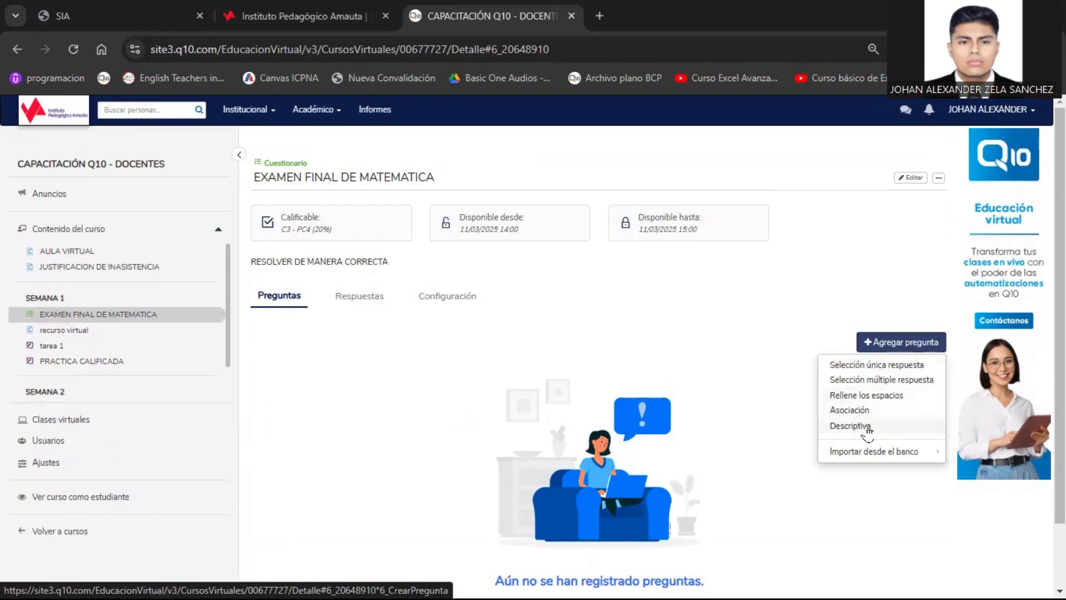
{"action": "left_click", "coordinate": [882, 365]}
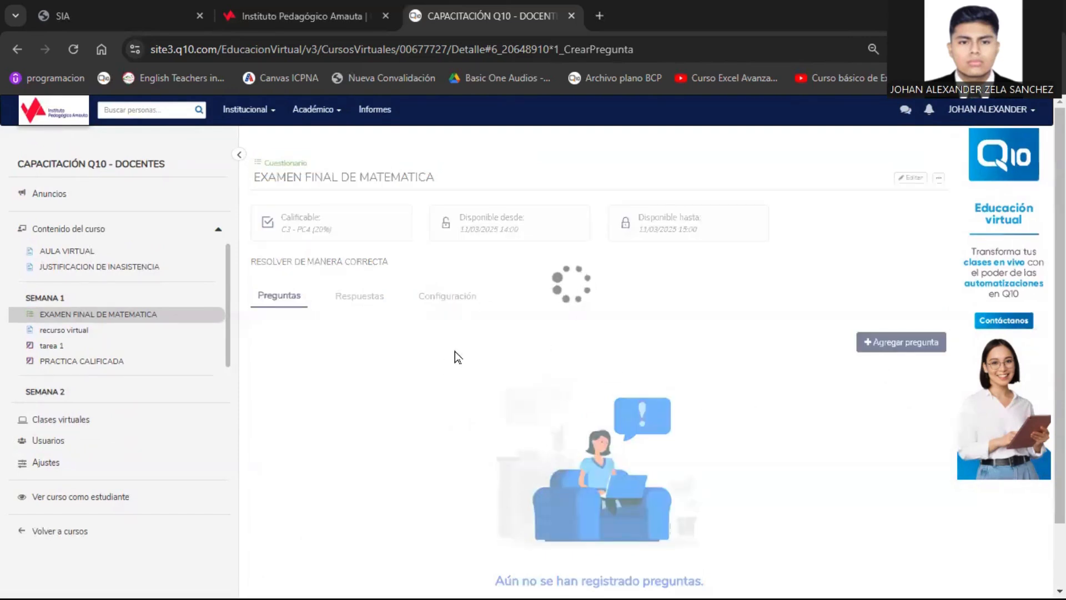
{"action": "left_click", "coordinate": [422, 299]}
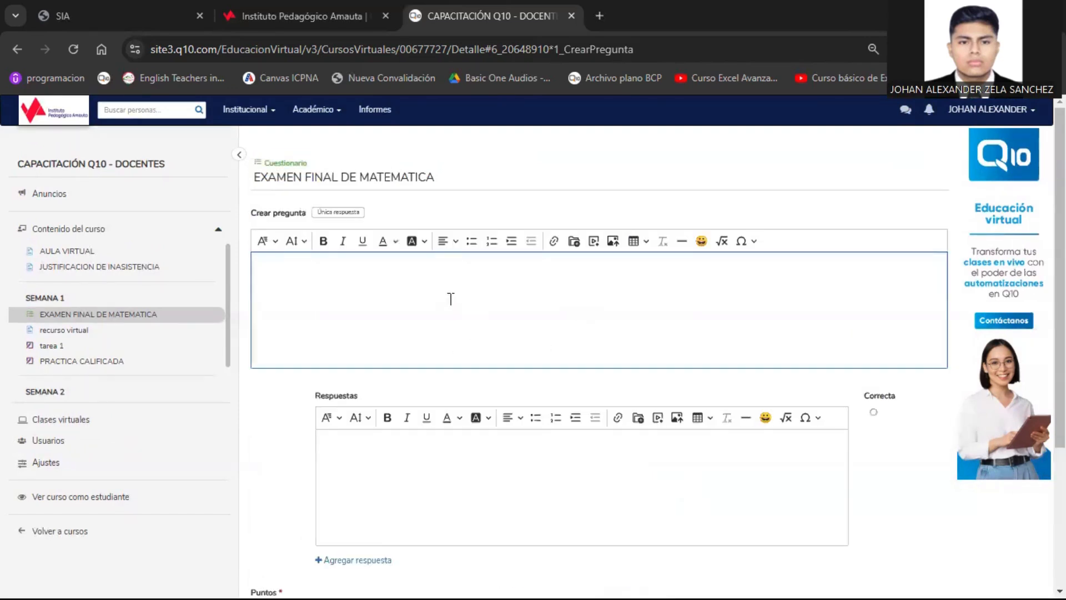
{"action": "type", "text": "¿Cuando es la nueva convocatoria de"}
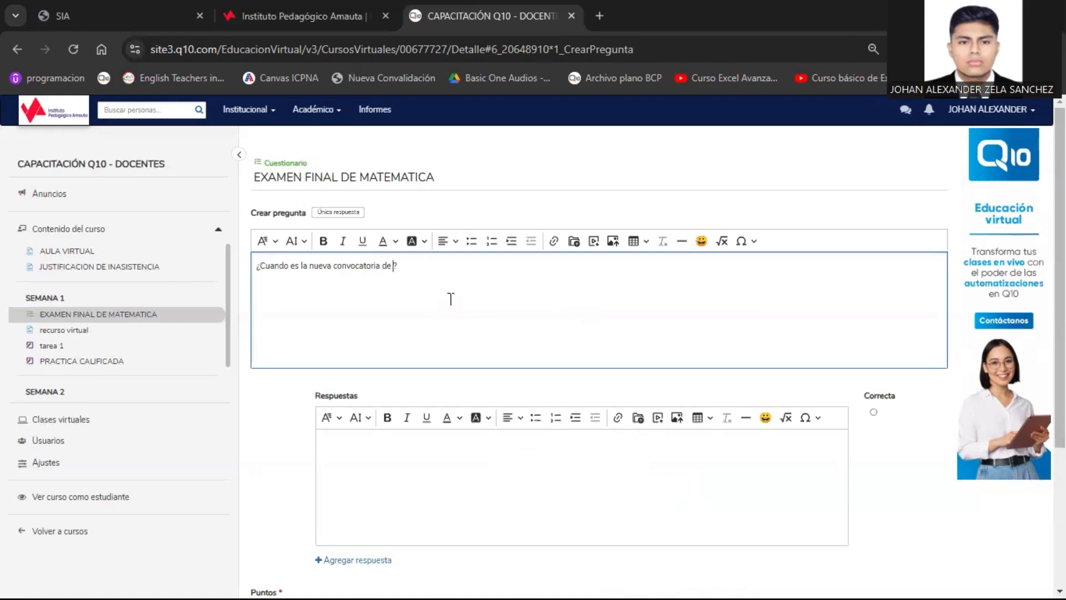
{"action": "type", "text": " contratacio"}
{"action": "type", "text": "n auxiliar"}
Enter three answer options for the question: "18 marzo", "20 de marzo" and "25 de marzo"
{"action": "scroll", "coordinate": [544, 450], "scroll_direction": "down", "scroll_amount": 3}
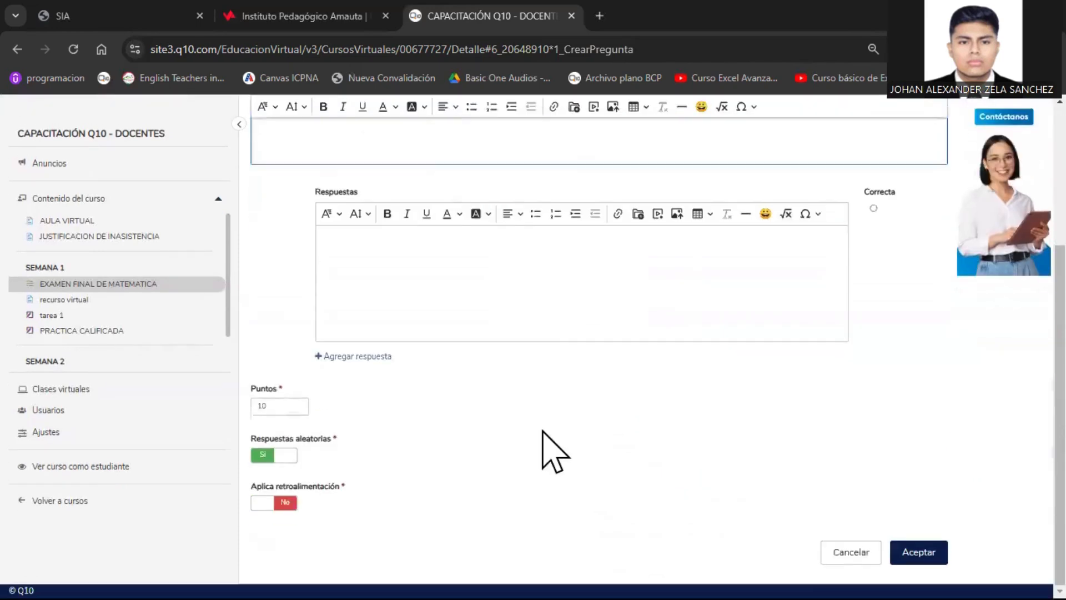
{"action": "left_click", "coordinate": [487, 272]}
{"action": "type", "text": "18 marzo"}
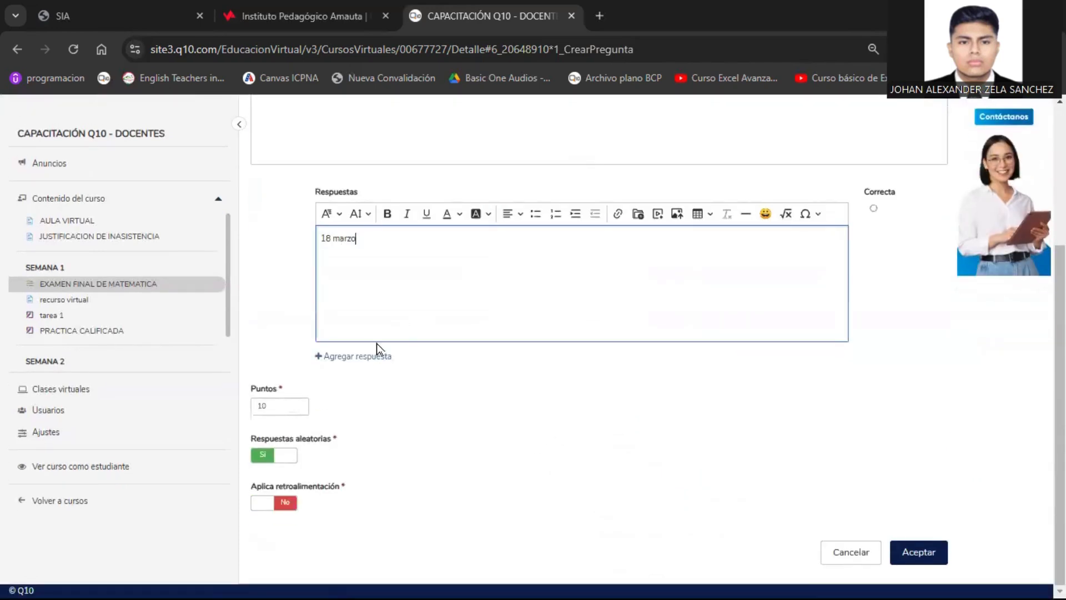
{"action": "left_click", "coordinate": [361, 362]}
{"action": "left_click", "coordinate": [411, 399]}
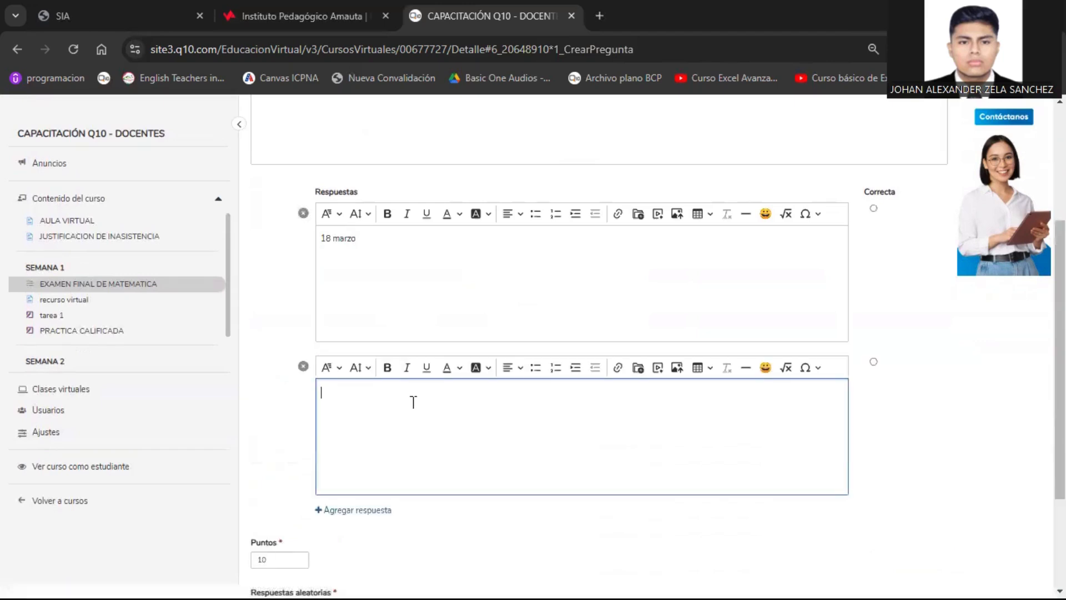
{"action": "type", "text": "20 de marzo"}
{"action": "scroll", "coordinate": [413, 401], "scroll_direction": "down", "scroll_amount": 3}
{"action": "left_click", "coordinate": [361, 356]}
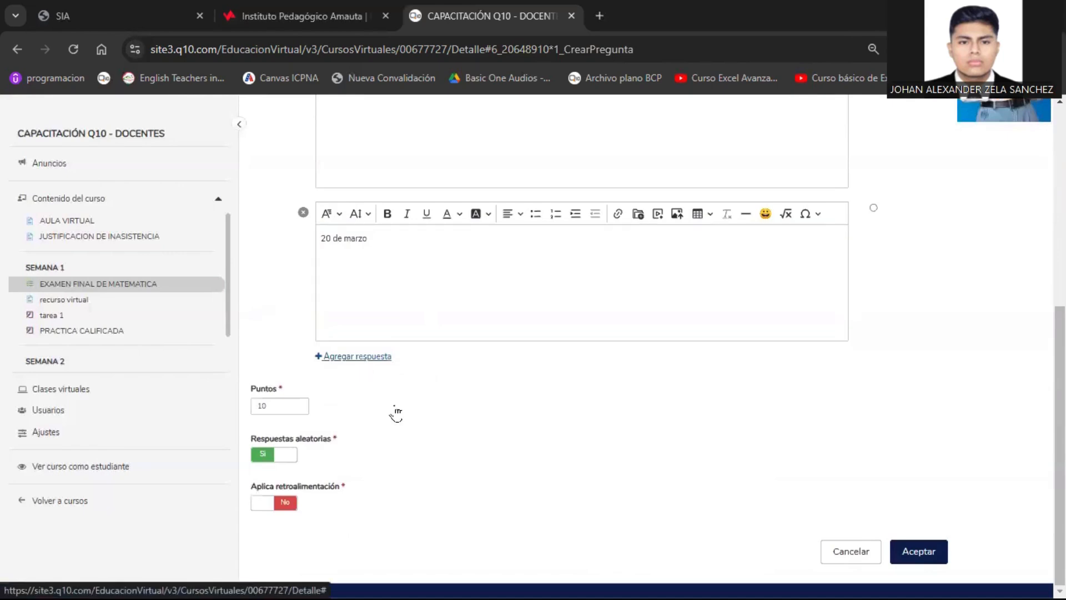
{"action": "left_click", "coordinate": [409, 414]}
{"action": "type", "text": "25 de m"}
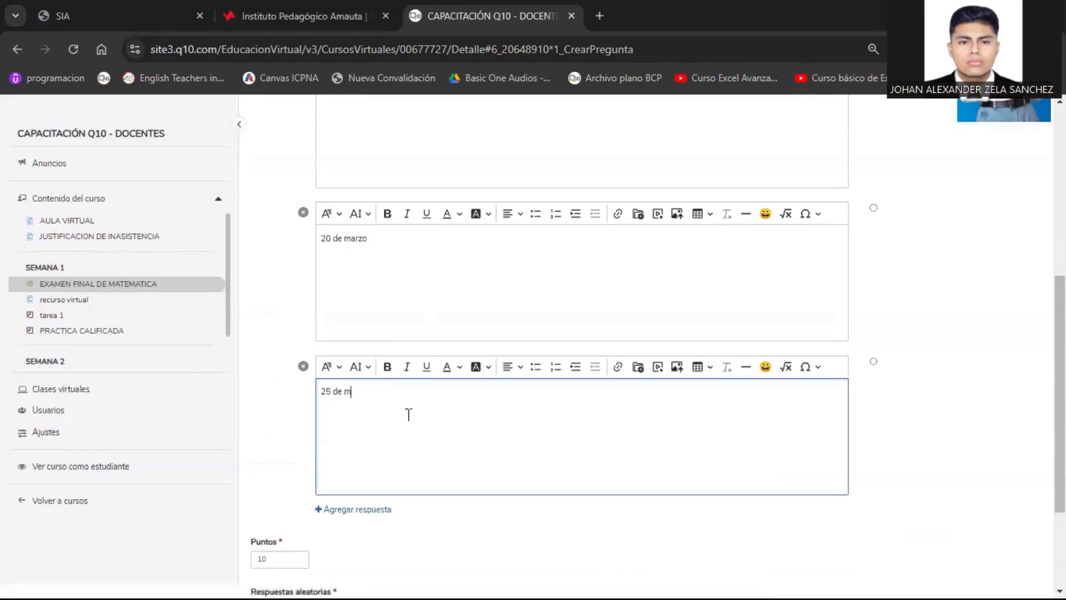
{"action": "type", "text": "arzo"}
Review the question's three answer options and the Correcta column for marking the right one
{"action": "scroll", "coordinate": [558, 439], "scroll_direction": "up", "scroll_amount": 7}
{"action": "scroll", "coordinate": [560, 440], "scroll_direction": "down", "scroll_amount": 3}
{"action": "scroll", "coordinate": [369, 222], "scroll_direction": "down", "scroll_amount": 2}
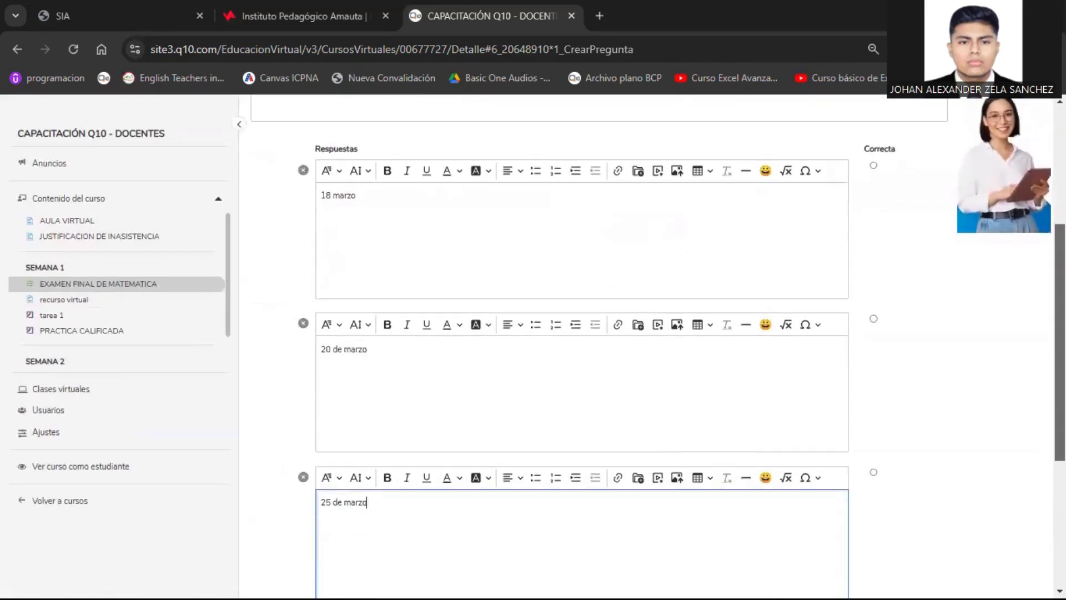
{"action": "left_click", "coordinate": [306, 223]}
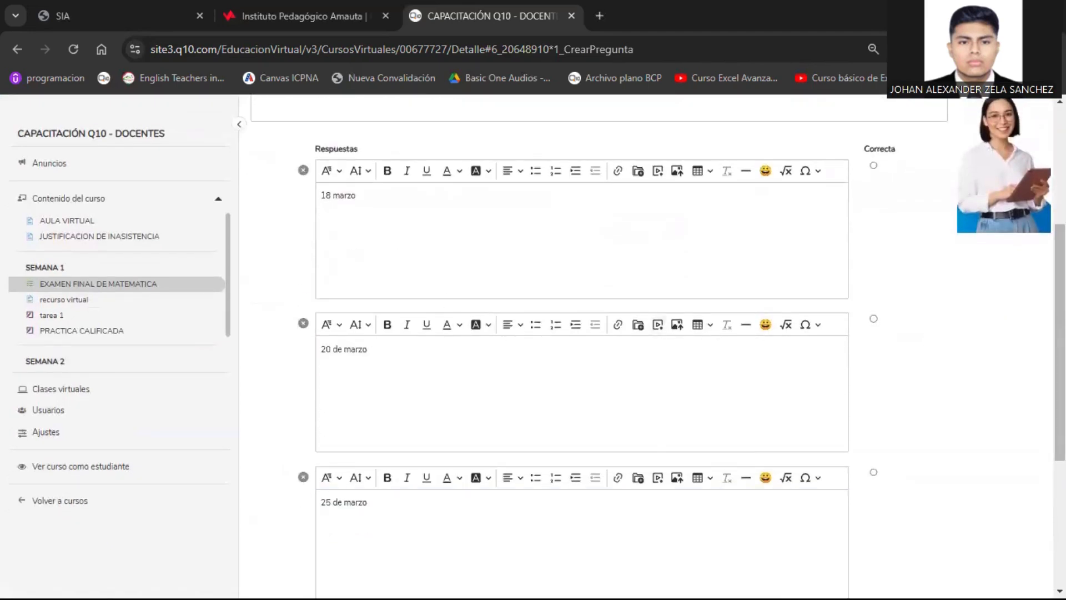
{"action": "scroll", "coordinate": [868, 341], "scroll_direction": "down", "scroll_amount": 1}
{"action": "scroll", "coordinate": [560, 344], "scroll_direction": "up", "scroll_amount": 5}
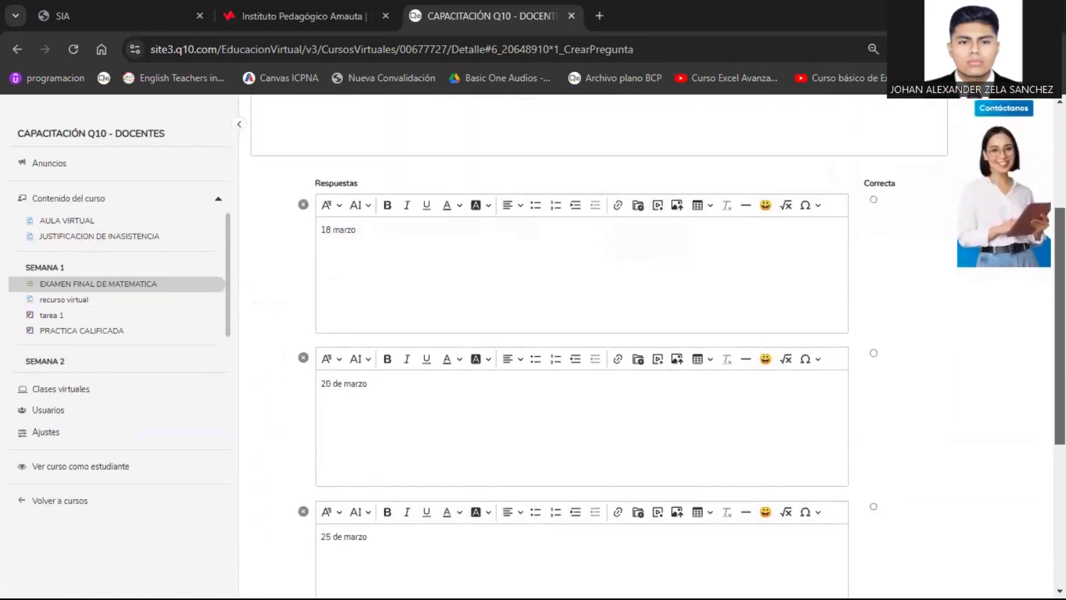
{"action": "scroll", "coordinate": [560, 345], "scroll_direction": "down", "scroll_amount": 2}
{"action": "scroll", "coordinate": [658, 347], "scroll_direction": "down", "scroll_amount": 2}
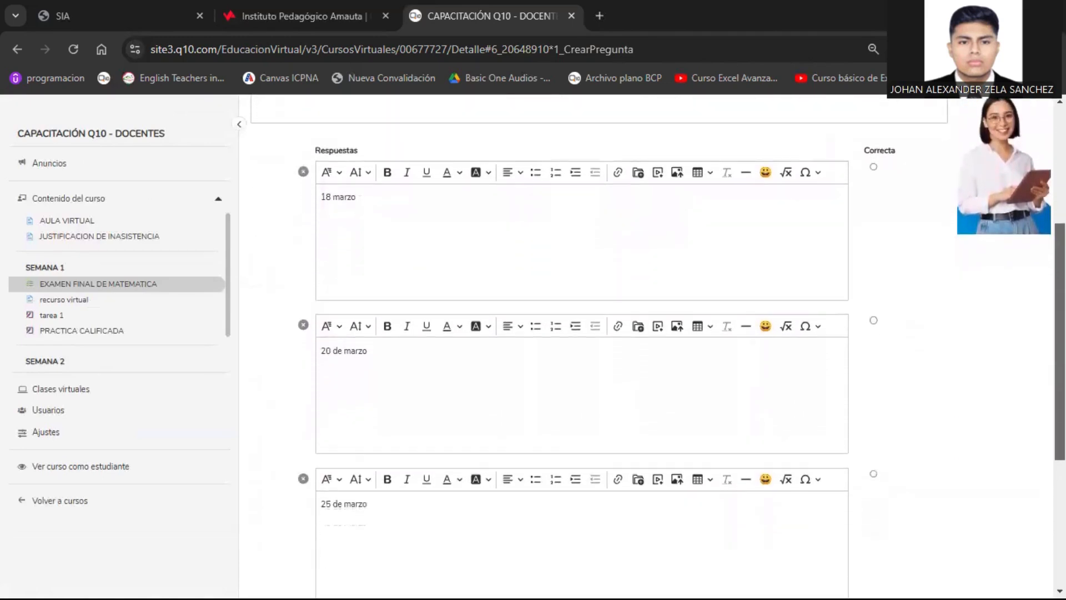
{"action": "scroll", "coordinate": [658, 346], "scroll_direction": "down", "scroll_amount": 1}
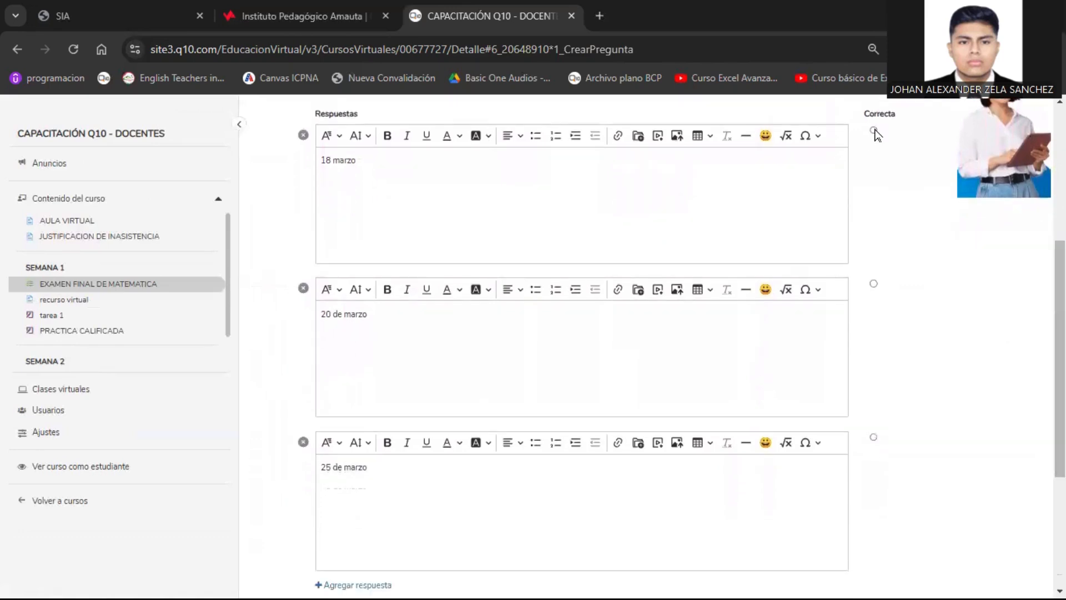
{"action": "scroll", "coordinate": [900, 209], "scroll_direction": "up", "scroll_amount": 1}
{"action": "left_click_drag", "start_coordinate": [897, 154], "coordinate": [882, 157]}
{"action": "double_click", "coordinate": [882, 157]}
{"action": "left_click", "coordinate": [900, 196]}
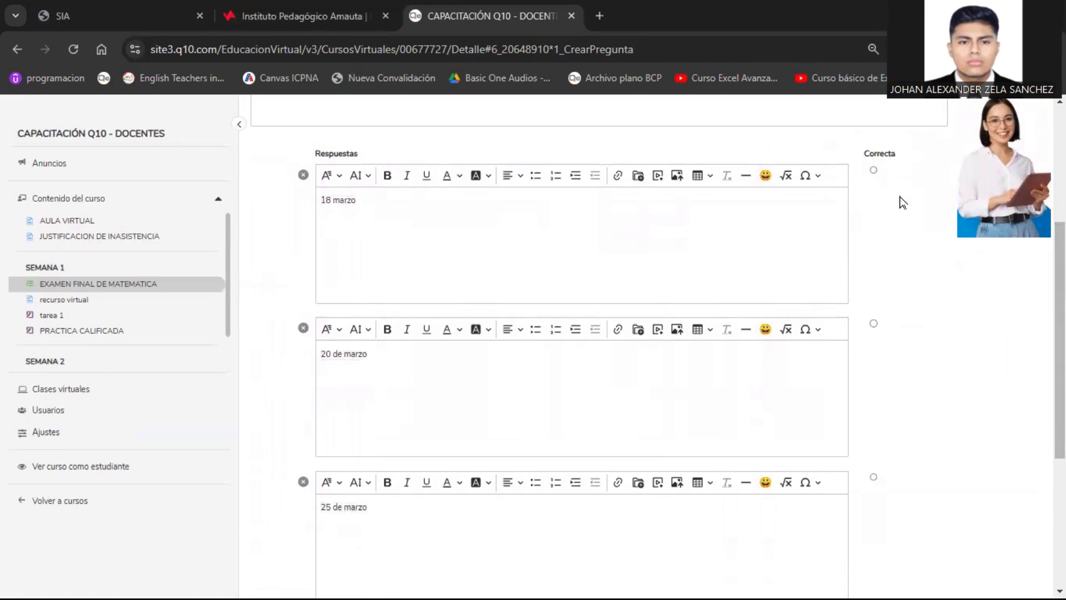
Mark the answer "18 marzo" as the correct one
{"action": "left_click", "coordinate": [875, 171]}
{"action": "left_click", "coordinate": [874, 324]}
{"action": "left_click", "coordinate": [873, 477]}
{"action": "left_click", "coordinate": [874, 171]}
Set the single-answer question's points to 4 and save the question
{"action": "scroll", "coordinate": [928, 368], "scroll_direction": "down", "scroll_amount": 3}
{"action": "left_click_drag", "start_coordinate": [1060, 410], "coordinate": [1061, 426]}
{"action": "left_click_drag", "start_coordinate": [288, 447], "coordinate": [252, 453]}
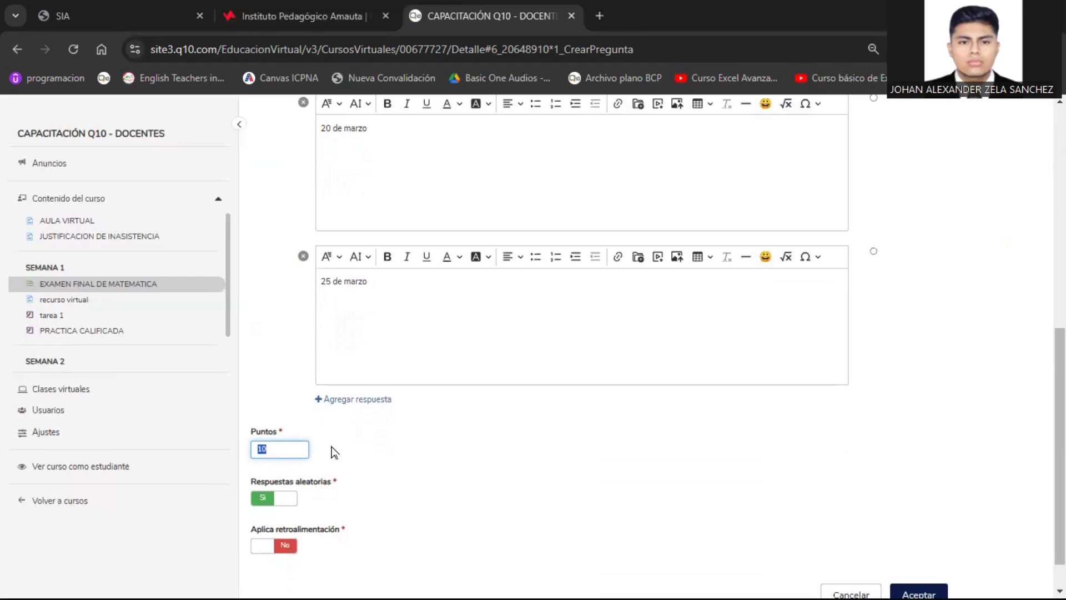
{"action": "type", "text": "4"}
{"action": "scroll", "coordinate": [786, 431], "scroll_direction": "down", "scroll_amount": 1}
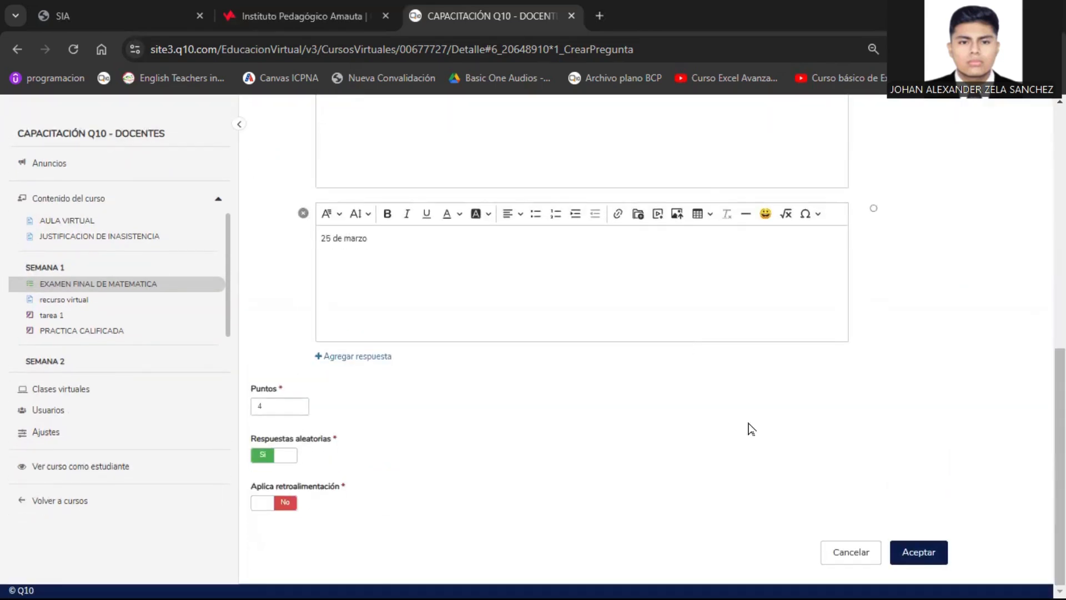
{"action": "left_click", "coordinate": [908, 551]}
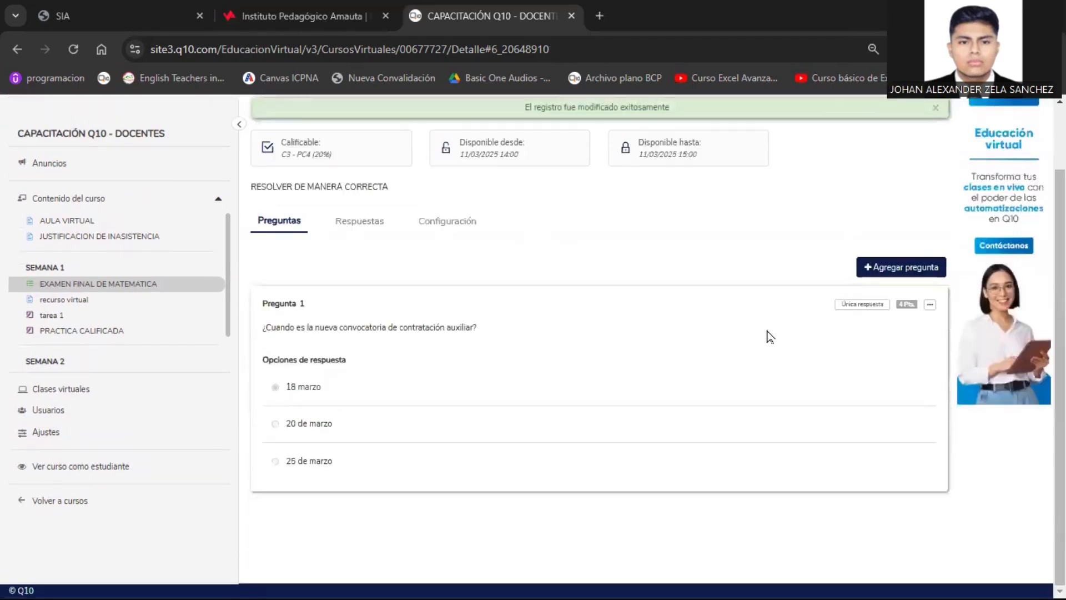
Add a descriptive question (Descriptiva) to the questionnaire with the text "¿Cuando se fundo Lima?"
{"action": "left_click", "coordinate": [873, 271]}
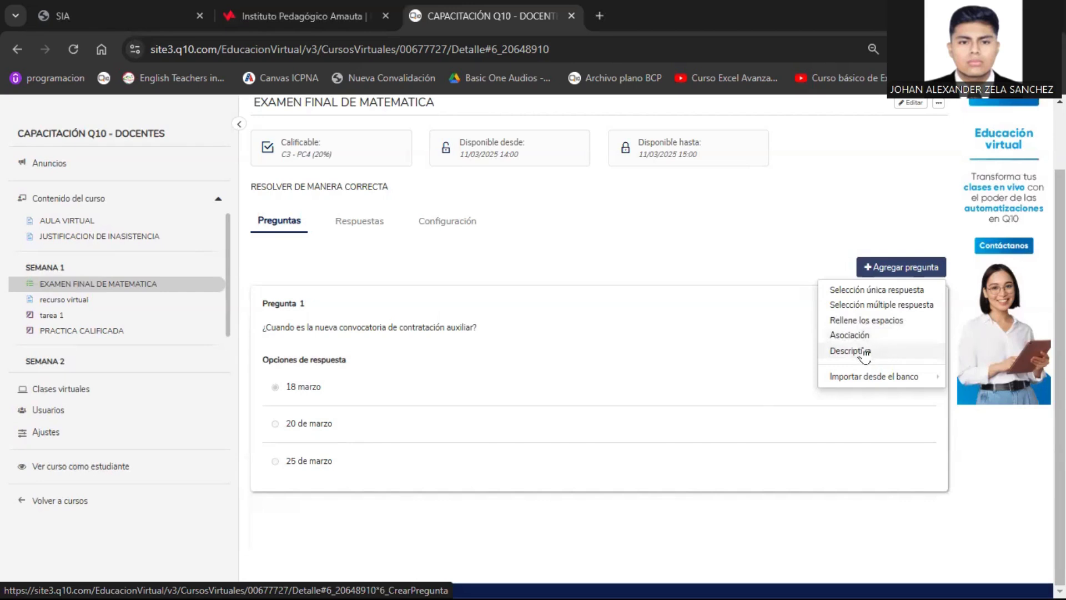
{"action": "left_click", "coordinate": [883, 350]}
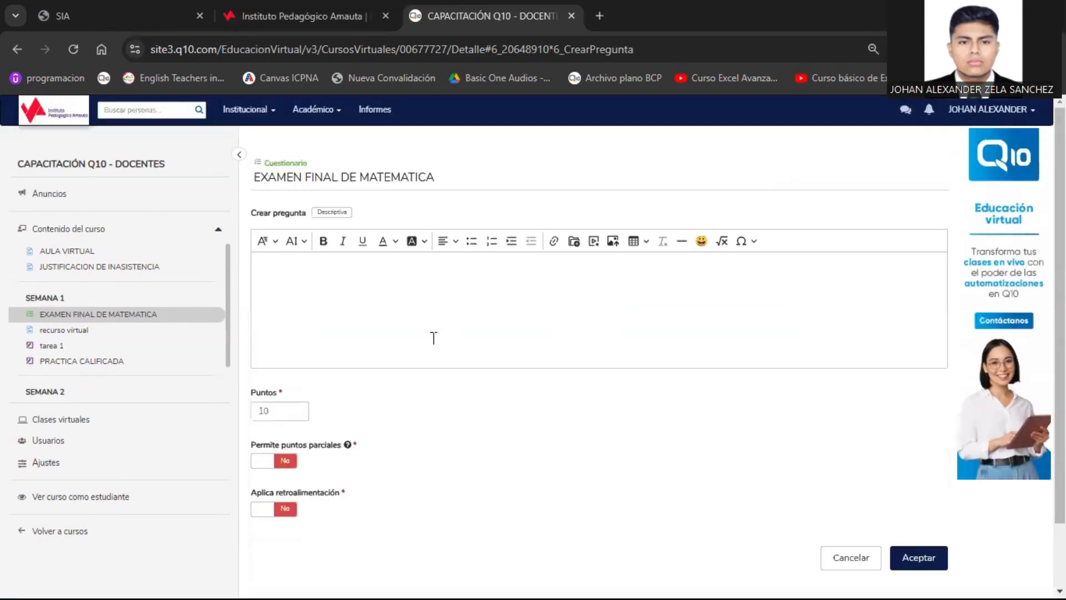
{"action": "left_click", "coordinate": [375, 286]}
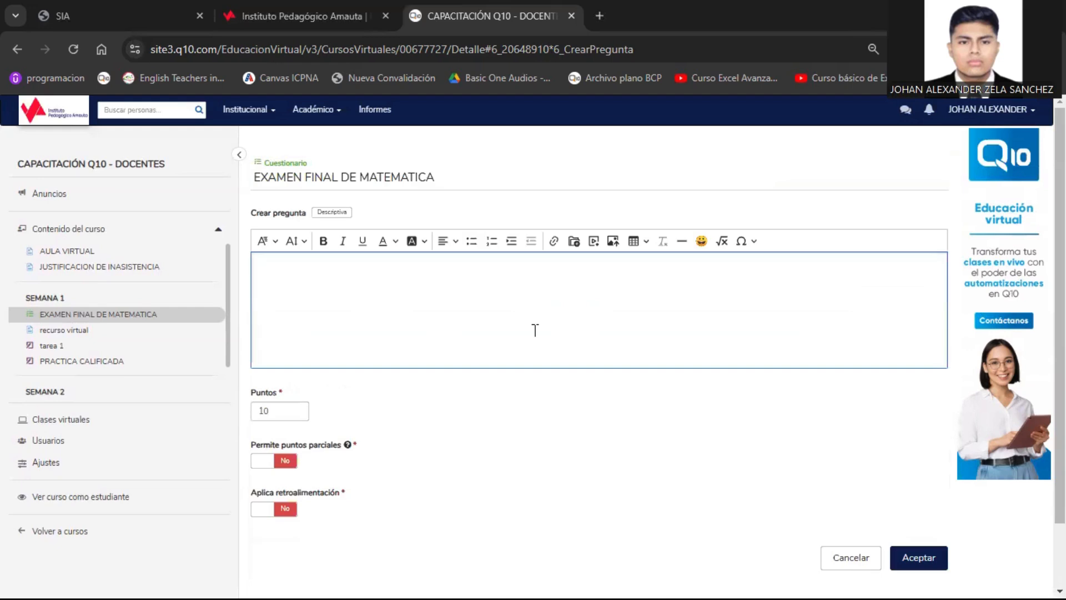
{"action": "type", "text": "?"}
{"action": "key", "text": "Left"}
{"action": "type", "text": "Cuando se fundo Lima"}
Set the descriptive question's points to 5
{"action": "scroll", "coordinate": [488, 440], "scroll_direction": "down", "scroll_amount": 2}
{"action": "double_click", "coordinate": [292, 340]}
{"action": "type", "text": "5"}
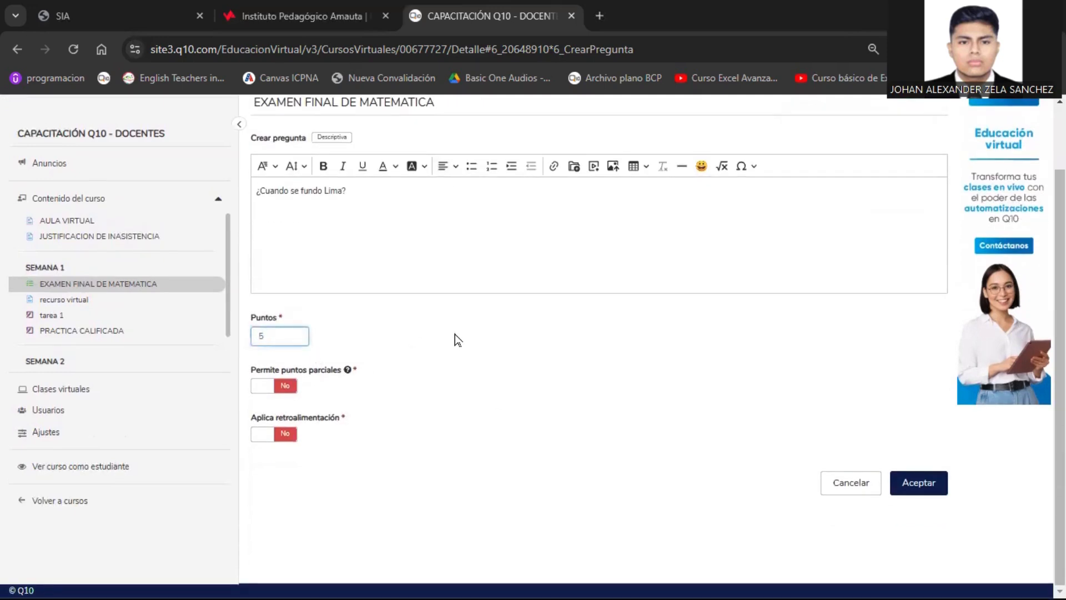
{"action": "scroll", "coordinate": [441, 340], "scroll_direction": "up", "scroll_amount": 2}
{"action": "scroll", "coordinate": [441, 340], "scroll_direction": "down", "scroll_amount": 2}
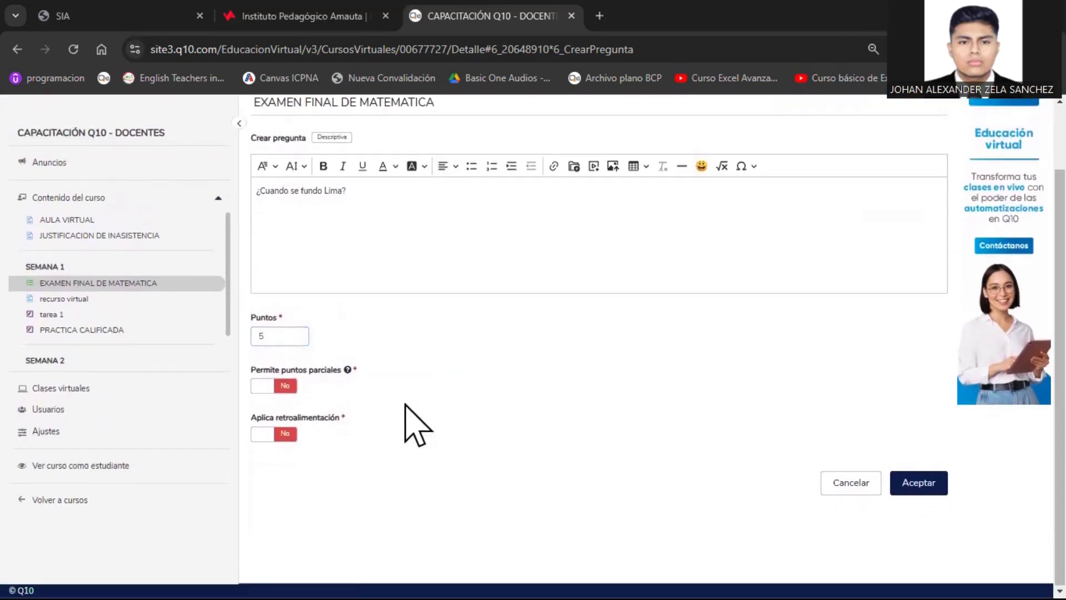
{"action": "left_click", "coordinate": [281, 435]}
{"action": "scroll", "coordinate": [440, 416], "scroll_direction": "down", "scroll_amount": 3}
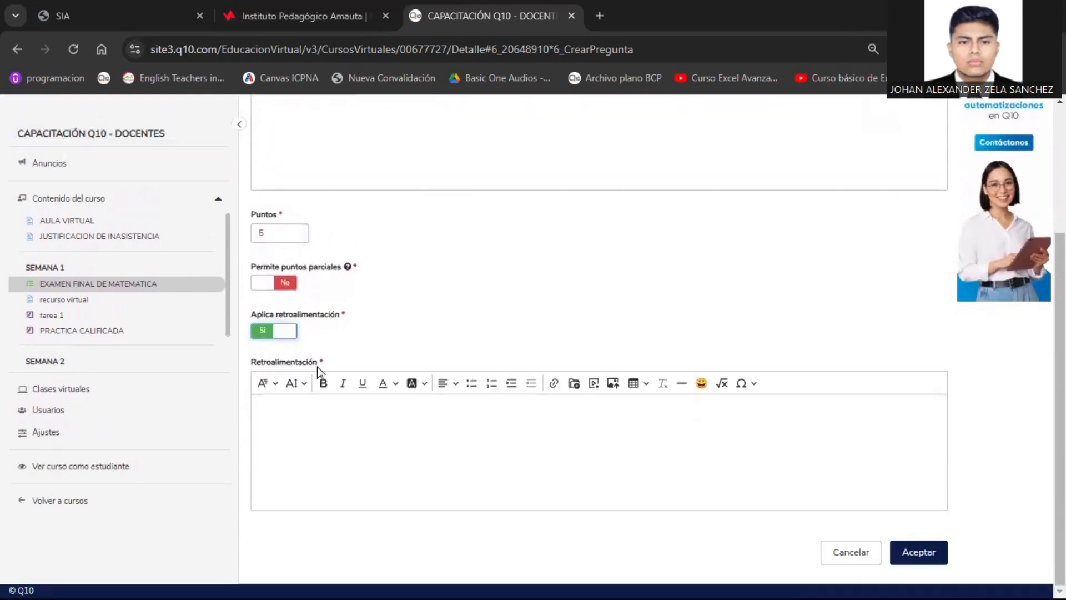
{"action": "left_click", "coordinate": [286, 332]}
{"action": "scroll", "coordinate": [421, 392], "scroll_direction": "up", "scroll_amount": 2}
{"action": "scroll", "coordinate": [422, 392], "scroll_direction": "down", "scroll_amount": 2}
Enable feedback (Aplica retroalimentación) for the descriptive question and enter "ghnghngn" as the feedback text
{"action": "left_click", "coordinate": [285, 434]}
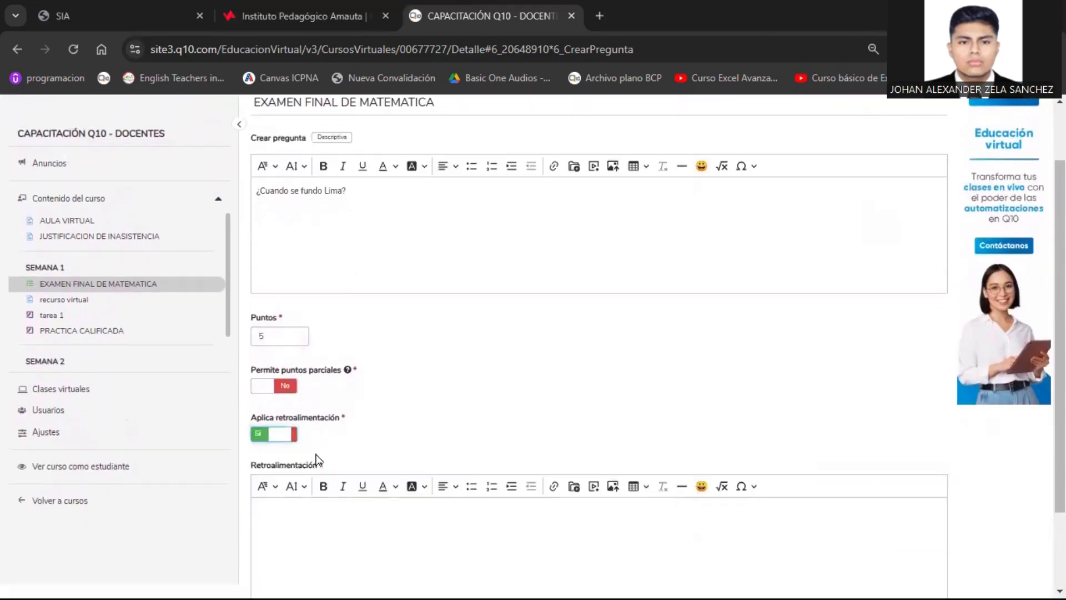
{"action": "scroll", "coordinate": [355, 428], "scroll_direction": "down", "scroll_amount": 3}
{"action": "left_click", "coordinate": [355, 428]}
{"action": "type", "text": "ghnghngn"}
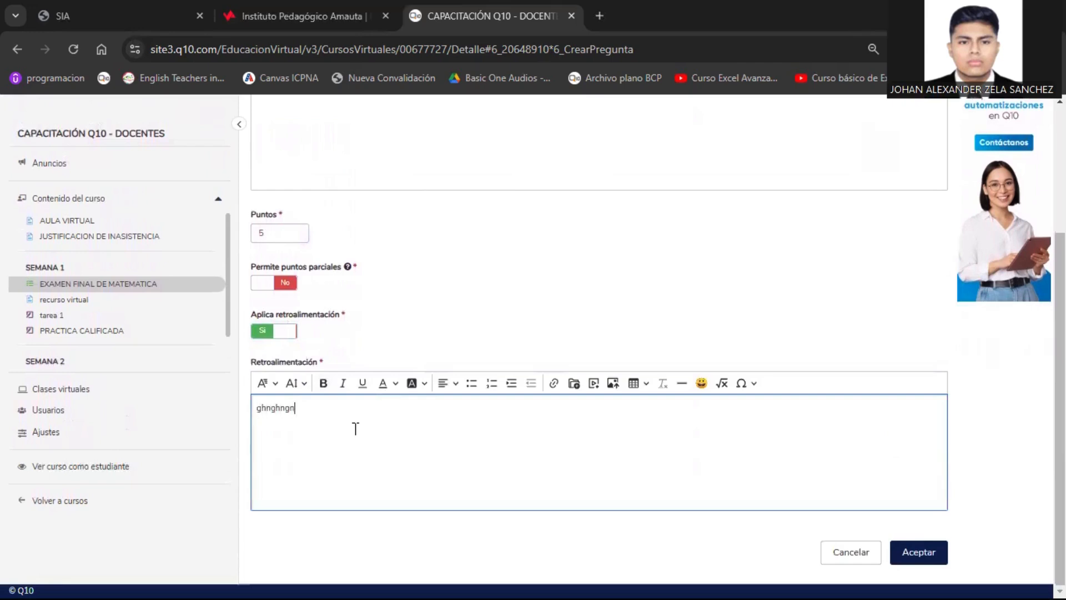
Clear the filler feedback text and disable feedback (Aplica retroalimentación) for the descriptive question
{"action": "type", "text": "gggggggggggggggg"}
{"action": "double_click", "coordinate": [319, 404]}
{"action": "key", "text": "BackSpace"}
{"action": "left_click", "coordinate": [286, 331]}
{"action": "scroll", "coordinate": [381, 393], "scroll_direction": "up", "scroll_amount": 3}
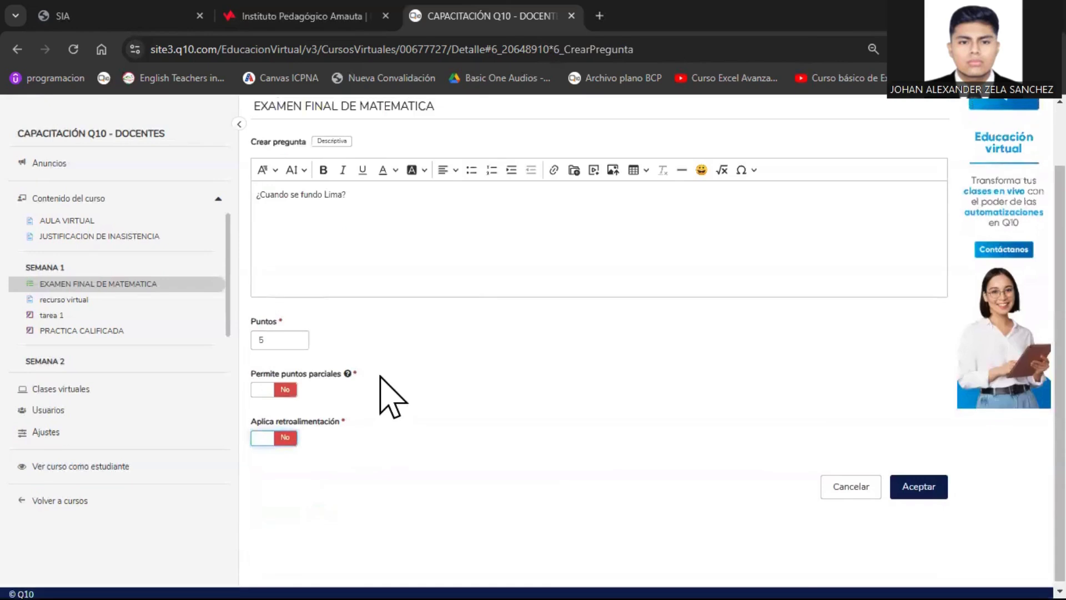
{"action": "scroll", "coordinate": [402, 438], "scroll_direction": "down", "scroll_amount": 2}
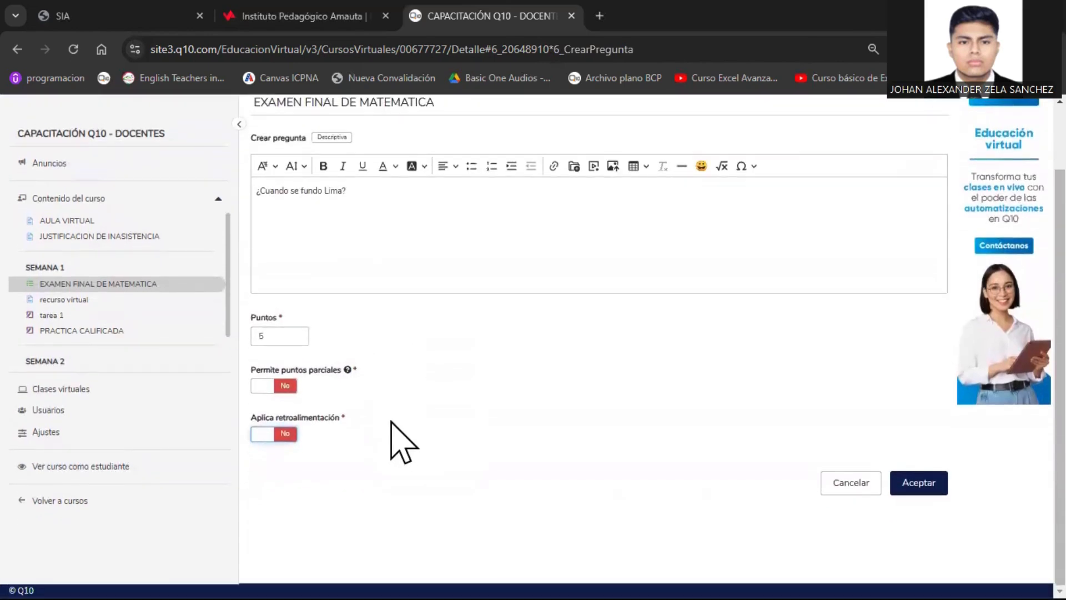
Try the partial points option (Permite puntos parciales) on the descriptive question and switch it back off
{"action": "mouse_move", "coordinate": [349, 371]}
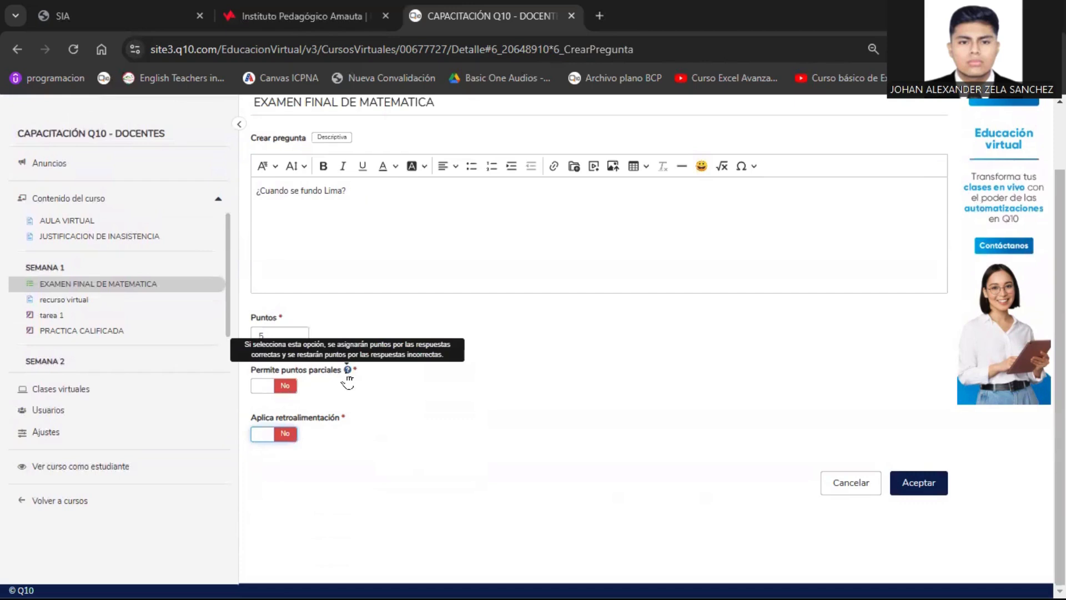
{"action": "left_click", "coordinate": [288, 387]}
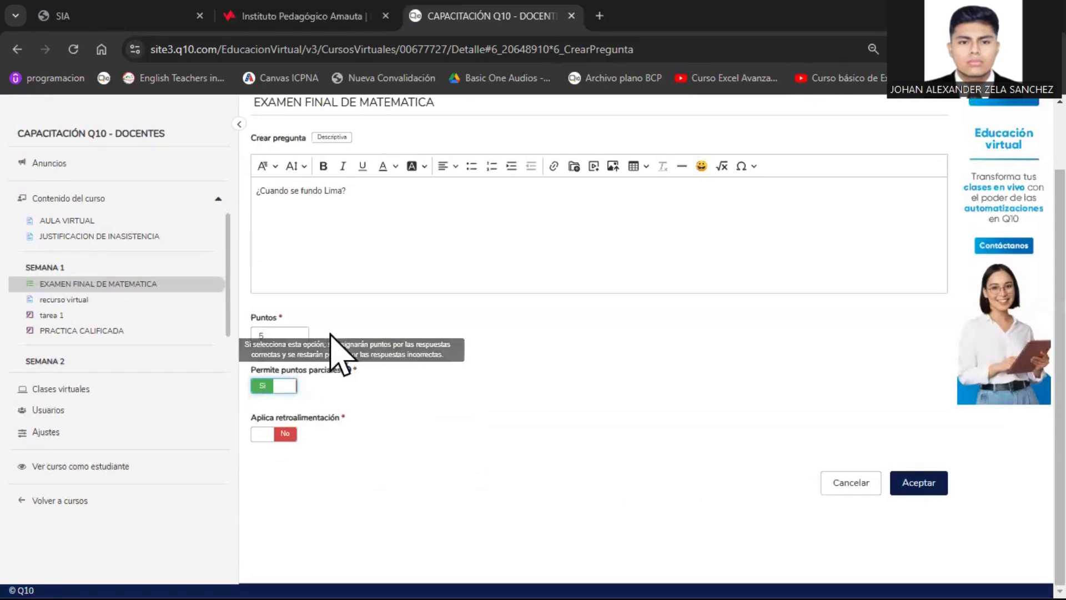
{"action": "left_click", "coordinate": [299, 335]}
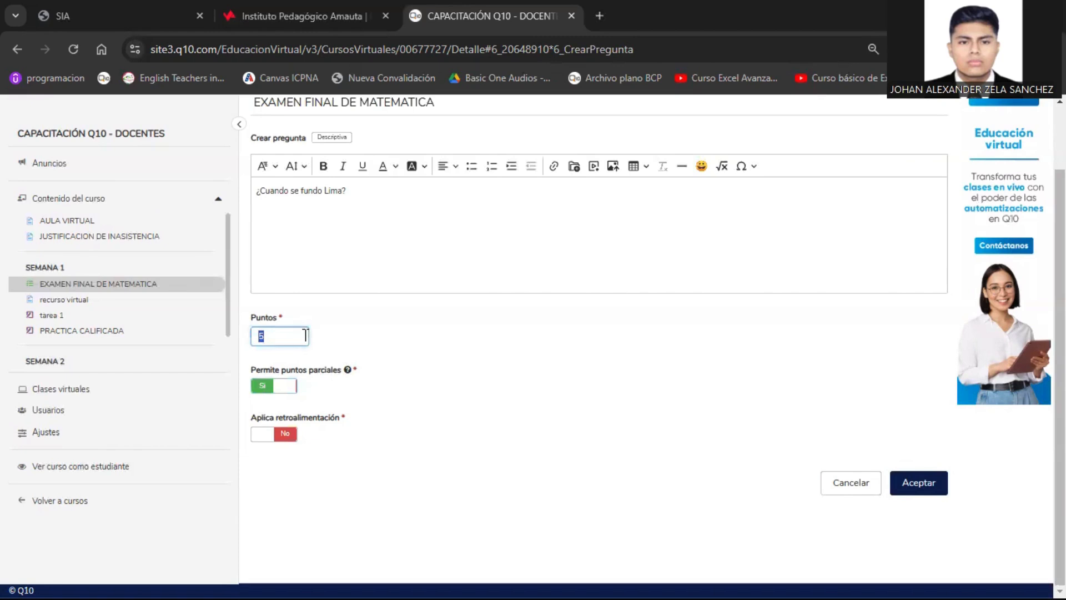
{"action": "mouse_move", "coordinate": [348, 370]}
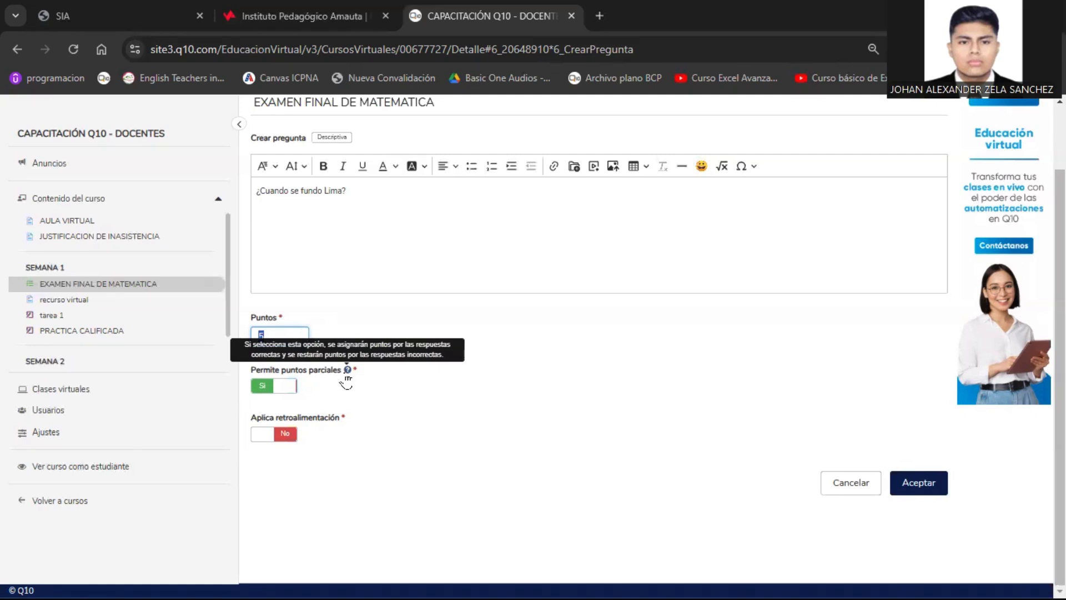
{"action": "left_click", "coordinate": [282, 387]}
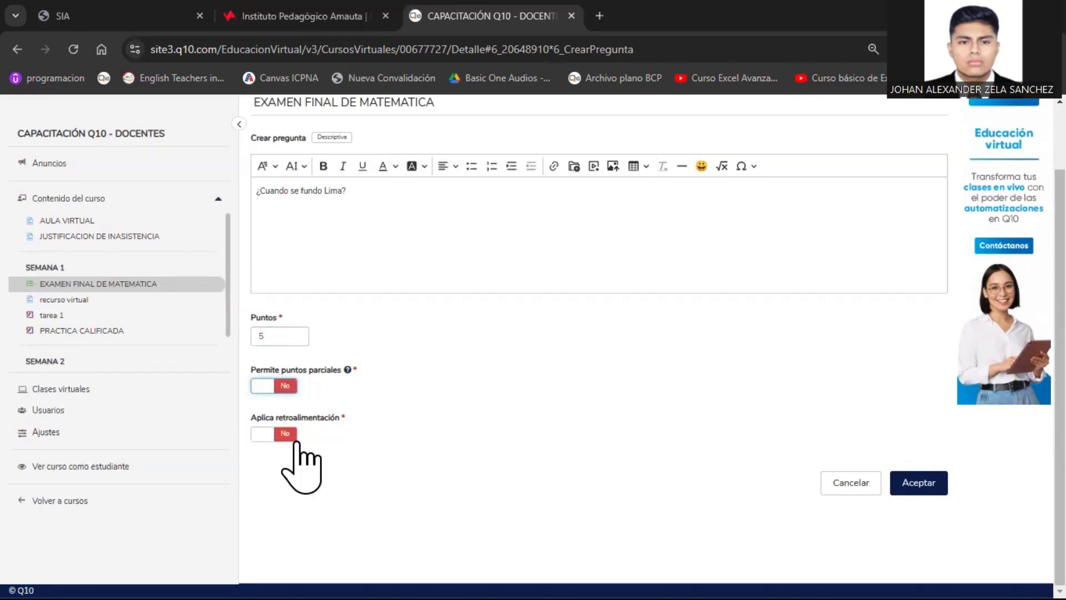
Check the descriptive question's text and points and save the question to the questionnaire
{"action": "triple_click", "coordinate": [310, 192]}
{"action": "left_click", "coordinate": [337, 204]}
{"action": "left_click", "coordinate": [290, 335]}
{"action": "left_click", "coordinate": [903, 483]}
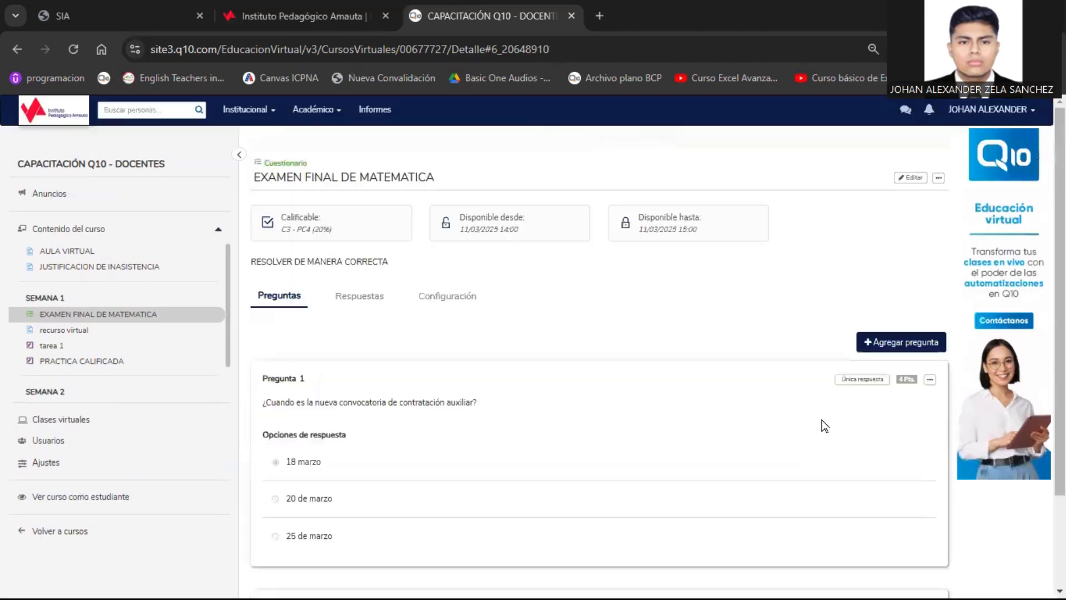
Review the two saved questions in the questionnaire, examining their text, answer options, types and points
{"action": "scroll", "coordinate": [667, 433], "scroll_direction": "down", "scroll_amount": 2}
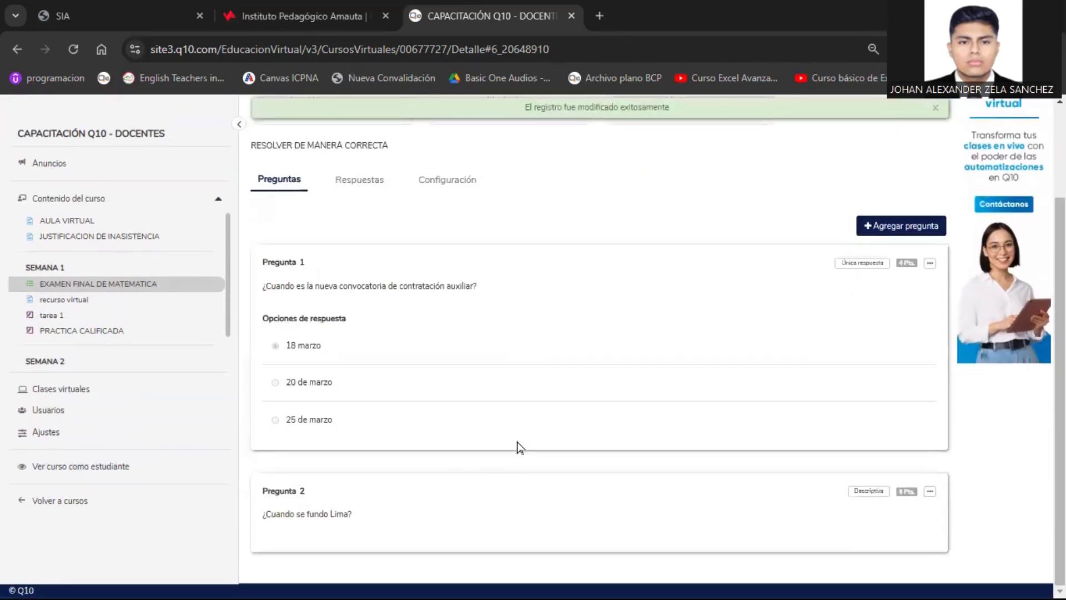
{"action": "scroll", "coordinate": [428, 393], "scroll_direction": "up", "scroll_amount": 2}
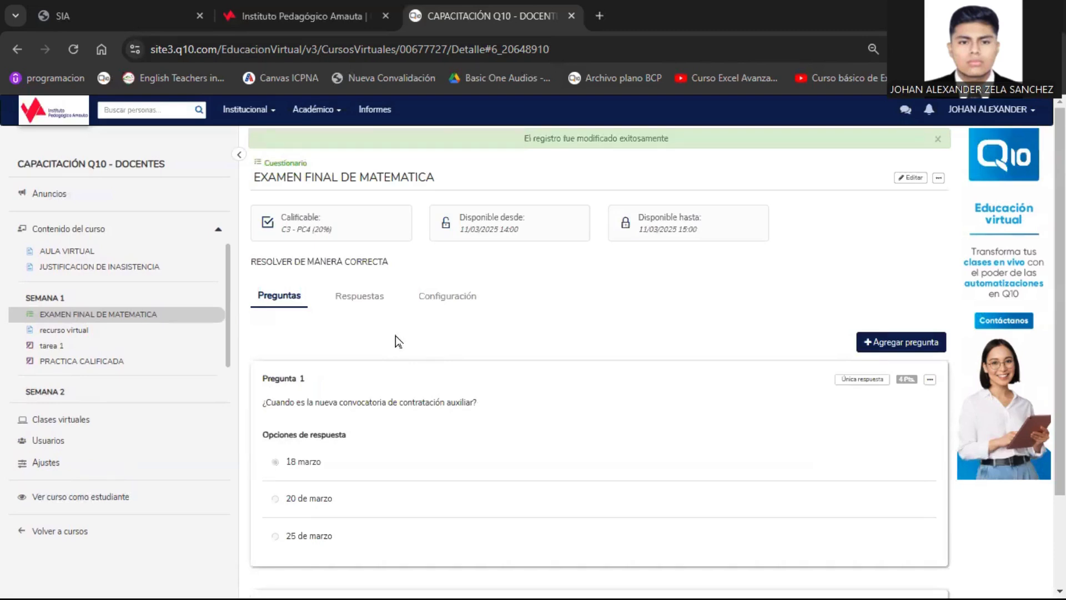
{"action": "scroll", "coordinate": [410, 400], "scroll_direction": "down", "scroll_amount": 2}
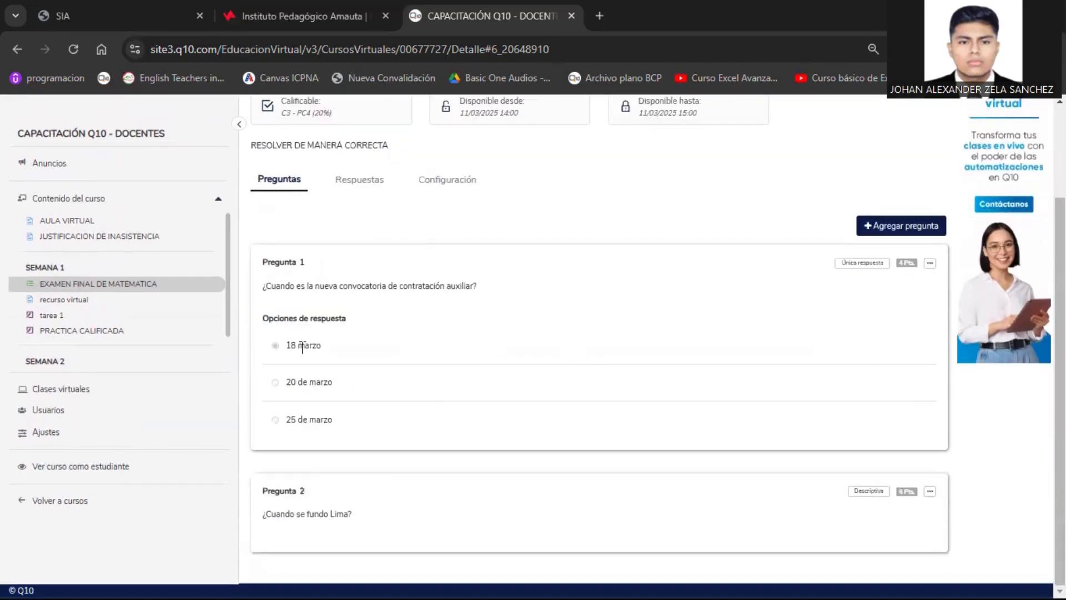
{"action": "left_click_drag", "start_coordinate": [261, 262], "coordinate": [367, 422]}
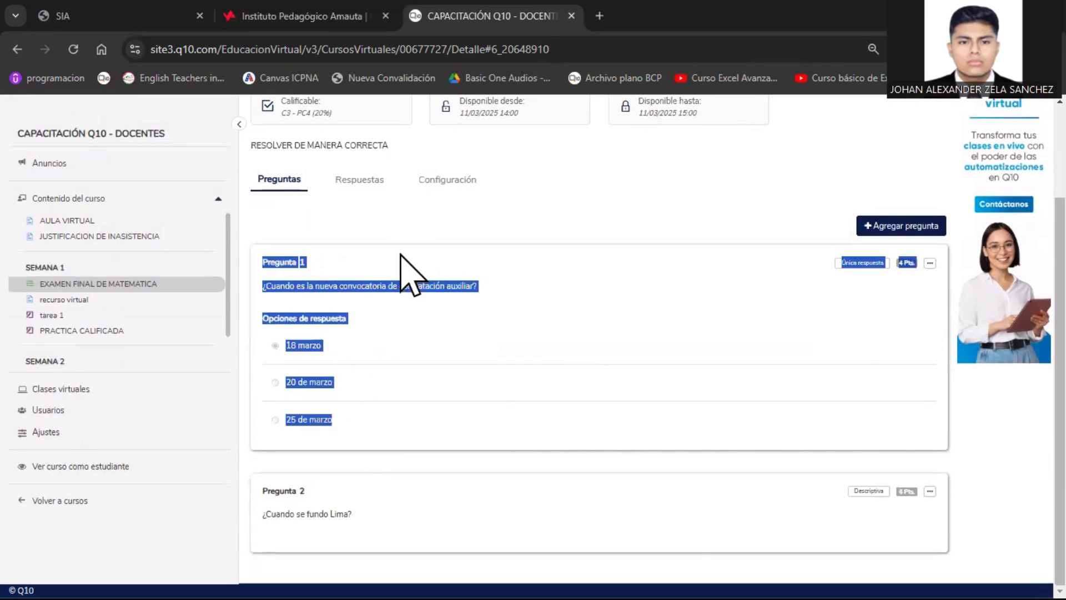
{"action": "left_click", "coordinate": [530, 310]}
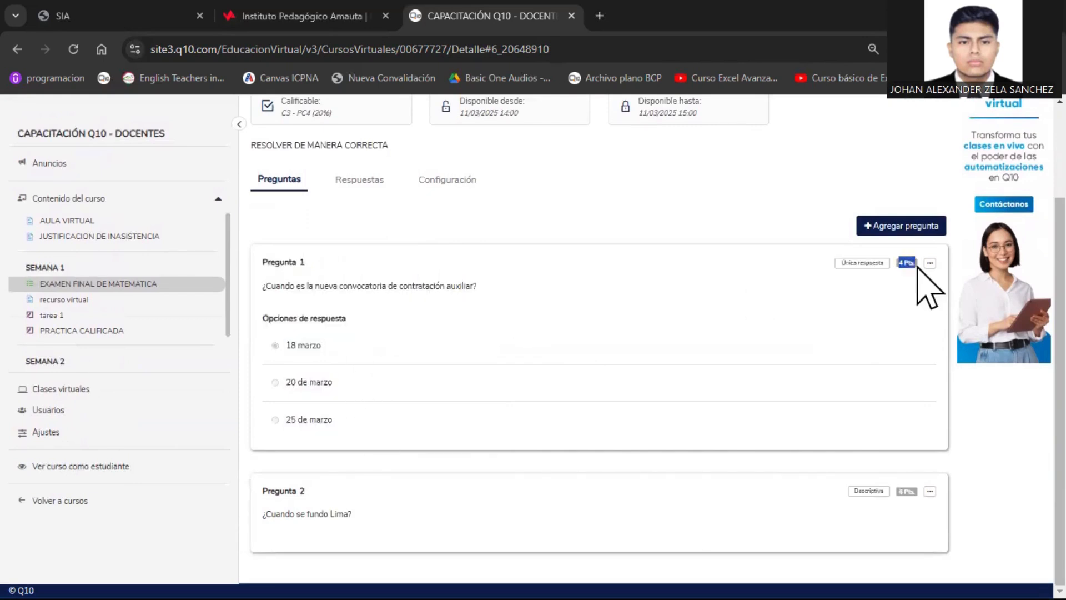
{"action": "left_click_drag", "start_coordinate": [267, 488], "coordinate": [336, 512]}
{"action": "left_click", "coordinate": [407, 476]}
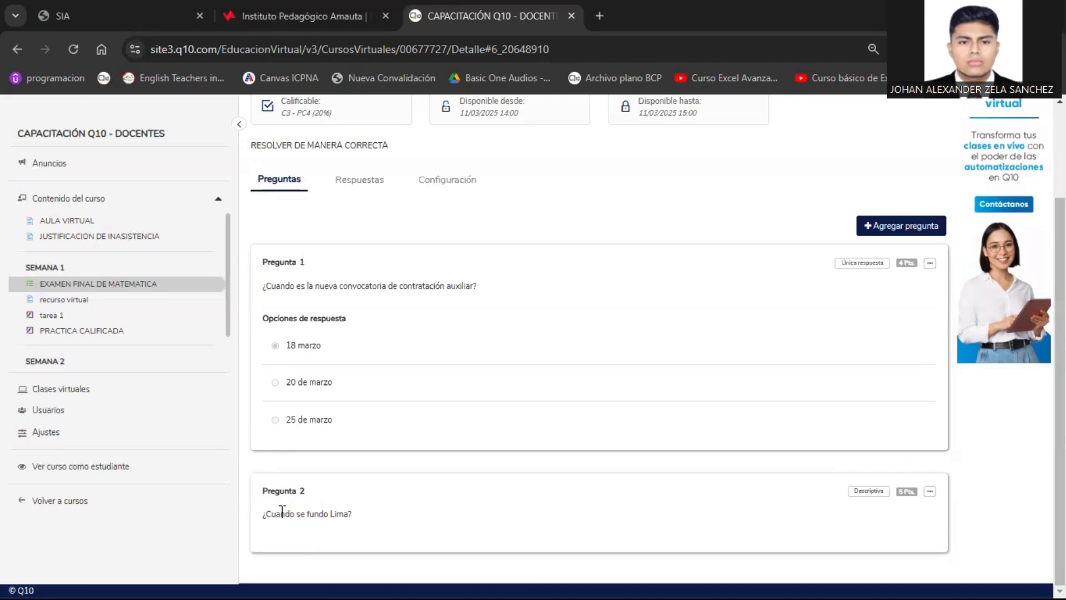
{"action": "scroll", "coordinate": [589, 413], "scroll_direction": "up", "scroll_amount": 3}
{"action": "scroll", "coordinate": [763, 348], "scroll_direction": "down", "scroll_amount": 3}
{"action": "scroll", "coordinate": [748, 331], "scroll_direction": "up", "scroll_amount": 3}
{"action": "scroll", "coordinate": [748, 331], "scroll_direction": "down", "scroll_amount": 3}
{"action": "scroll", "coordinate": [747, 332], "scroll_direction": "up", "scroll_amount": 3}
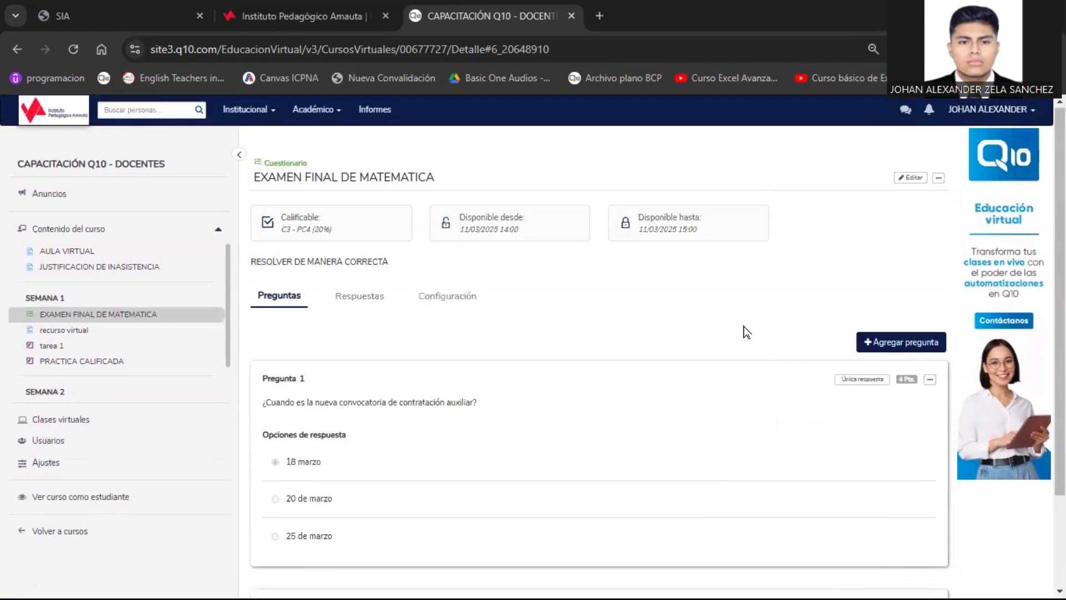
Start adding another question to the questionnaire by opening the choice of question types
{"action": "left_click", "coordinate": [866, 342]}
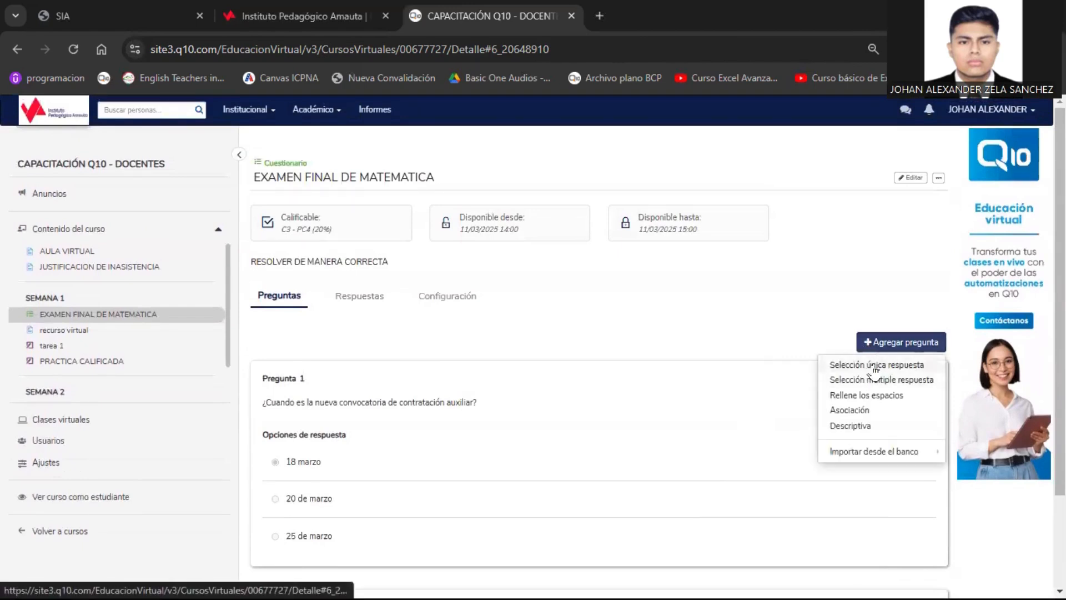